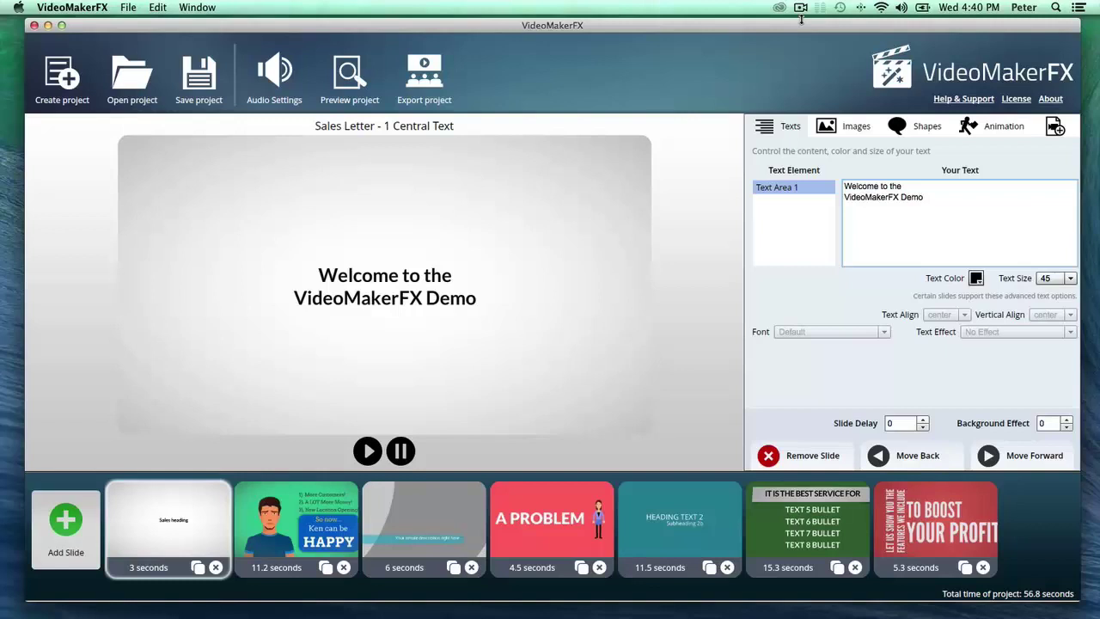
# Preview the A PROBLEM slide, then open Character Ken - Slide 6 for editing.
pyautogui.click(562, 490)
pyautogui.click(314, 533)
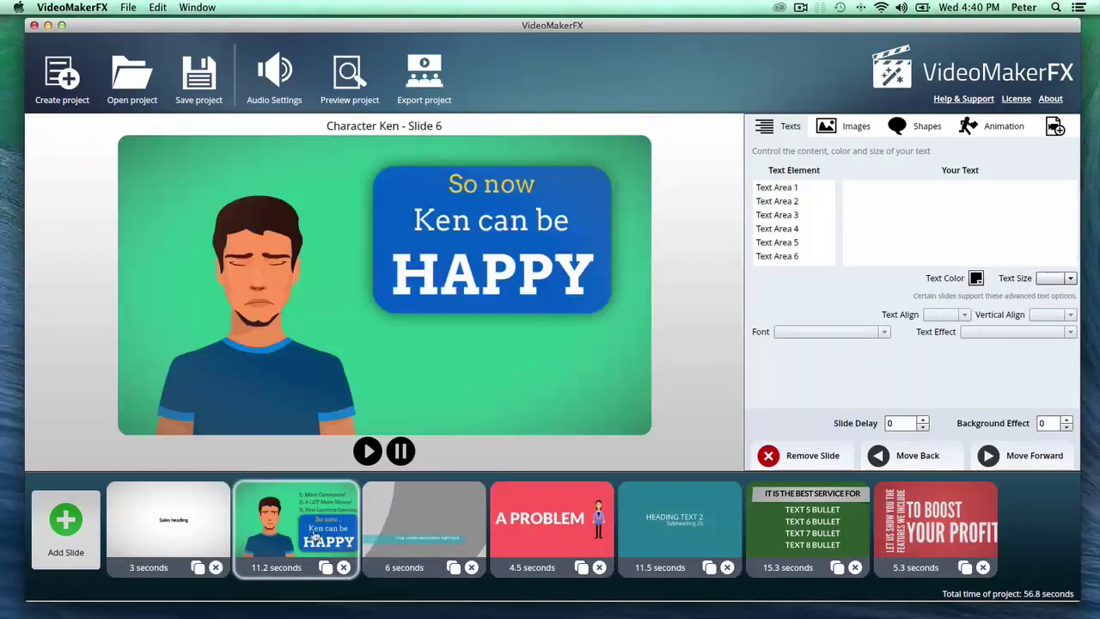
# Add the Character Anna - Slide 1 layout from the Character Anna theme to the project.
pyautogui.click(76, 531)
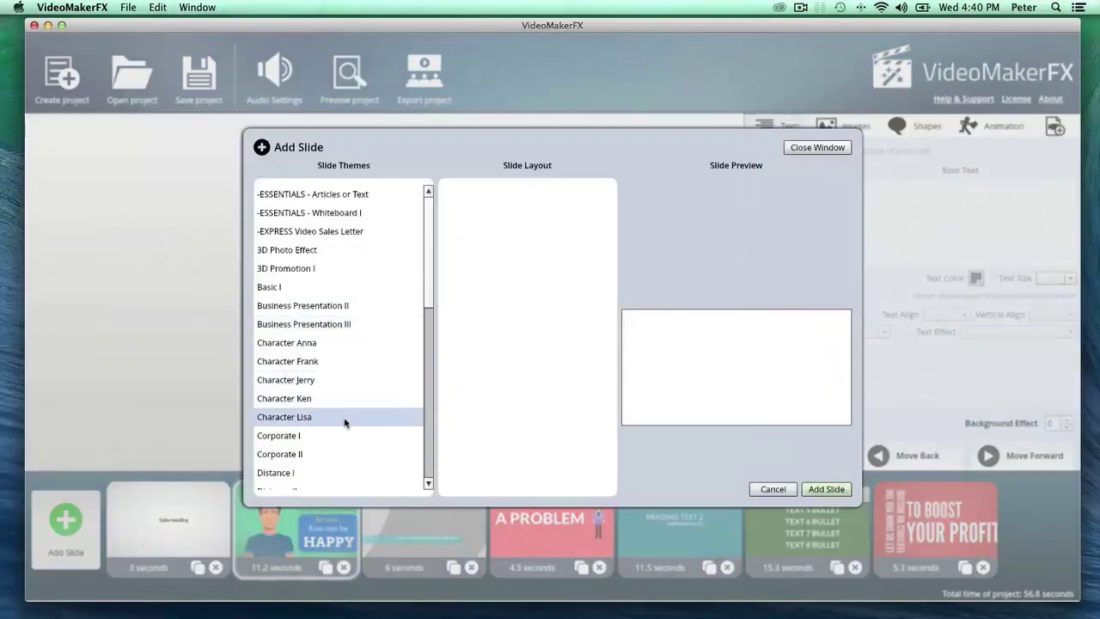
pyautogui.click(320, 342)
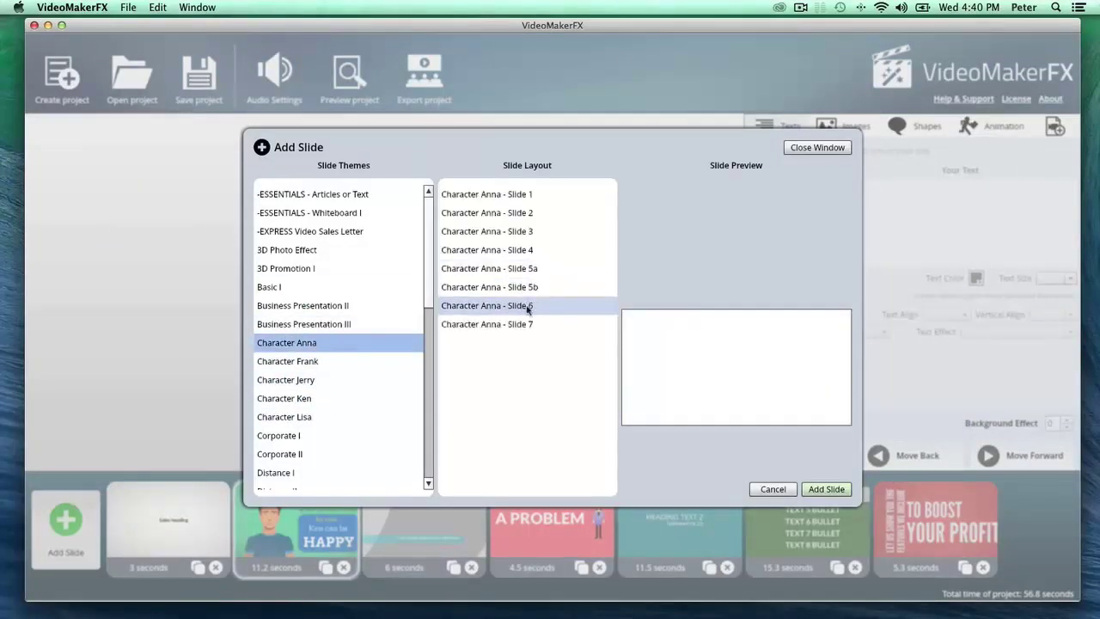
pyautogui.click(533, 195)
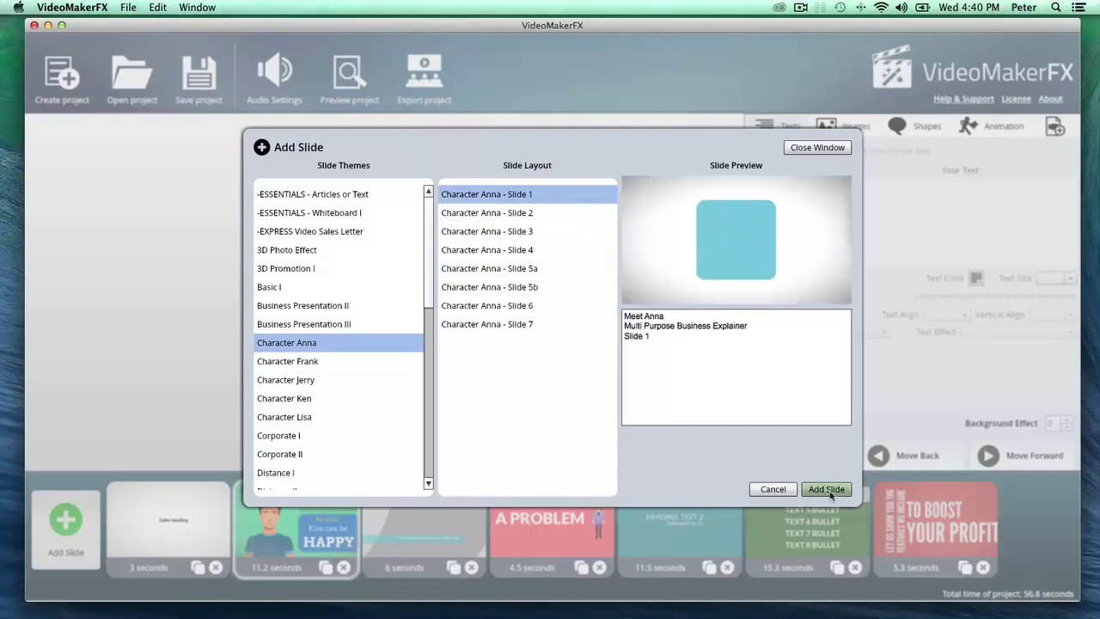
pyautogui.click(827, 490)
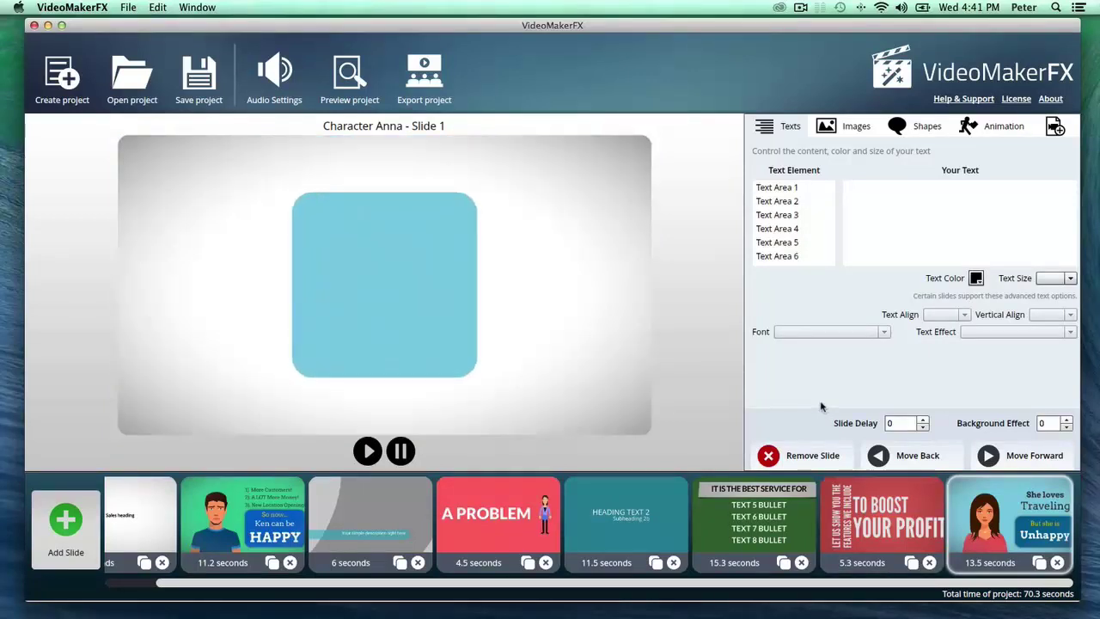
# On the Sales Letter slide, give the welcome text in Text Area 1 a Crisp Shadow effect.
pyautogui.click(120, 514)
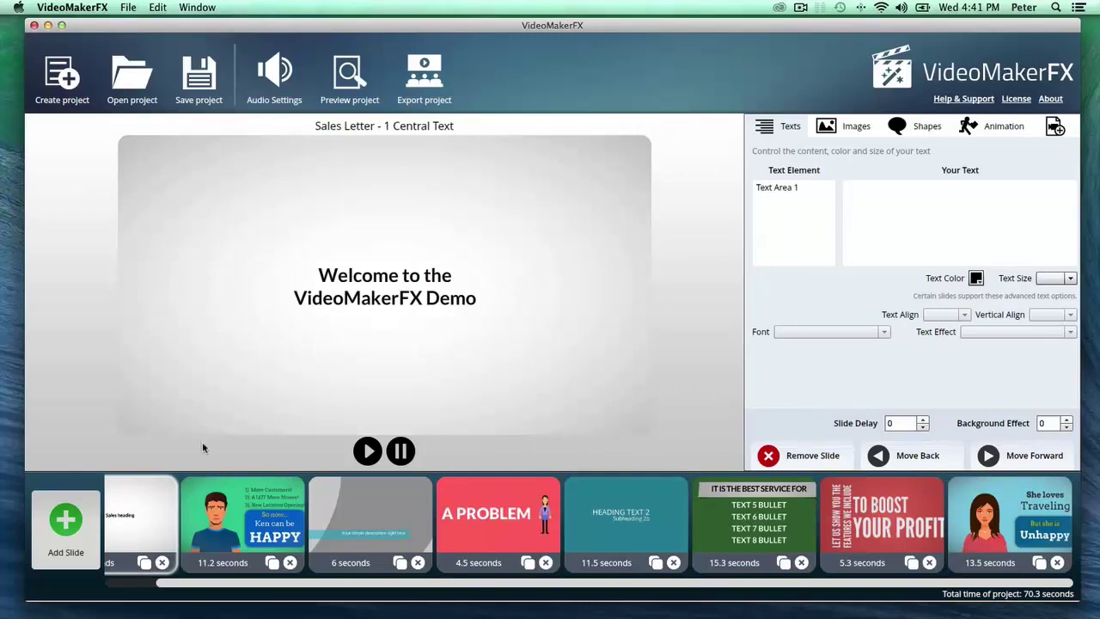
pyautogui.click(787, 190)
pyautogui.click(799, 188)
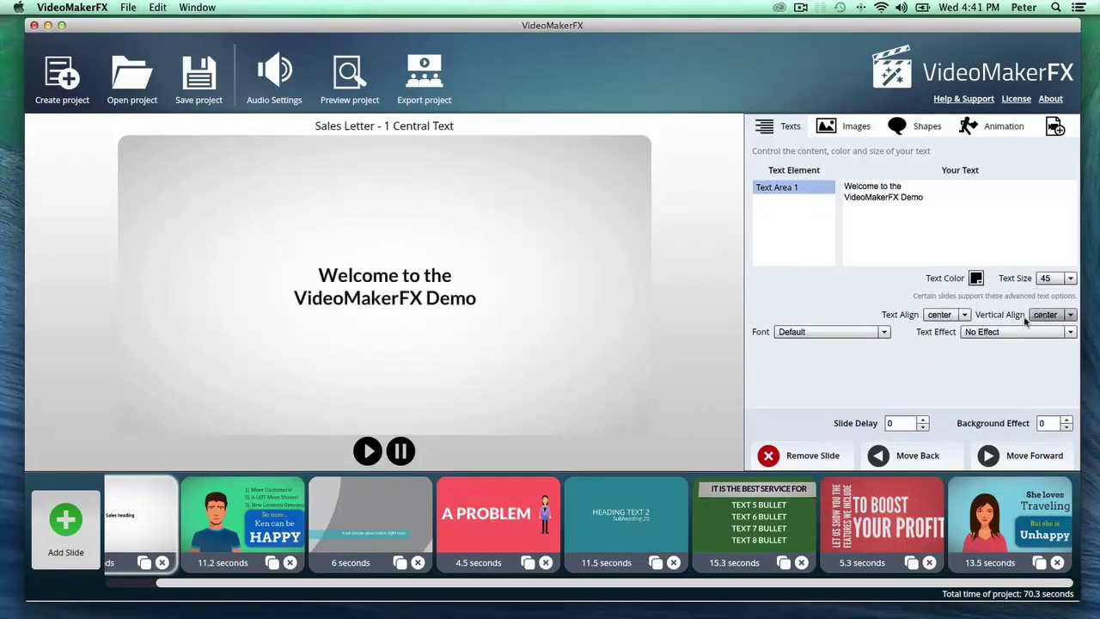
pyautogui.click(1015, 332)
pyautogui.click(989, 361)
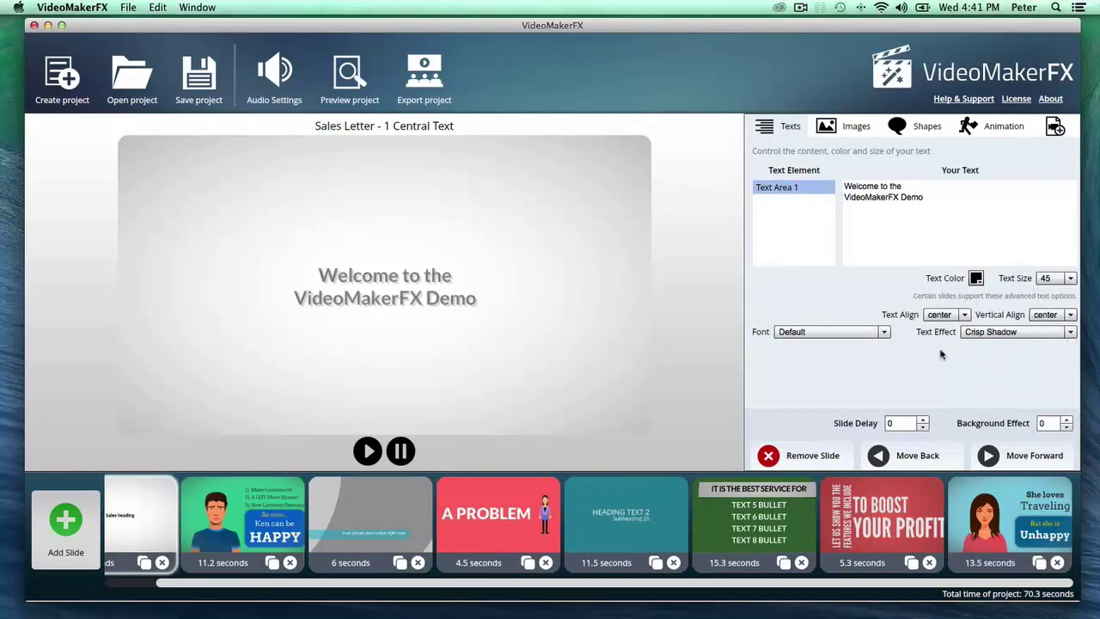
# Set the welcome text to Bebas Neue, size 65, coloured red.
pyautogui.click(877, 336)
pyautogui.click(856, 391)
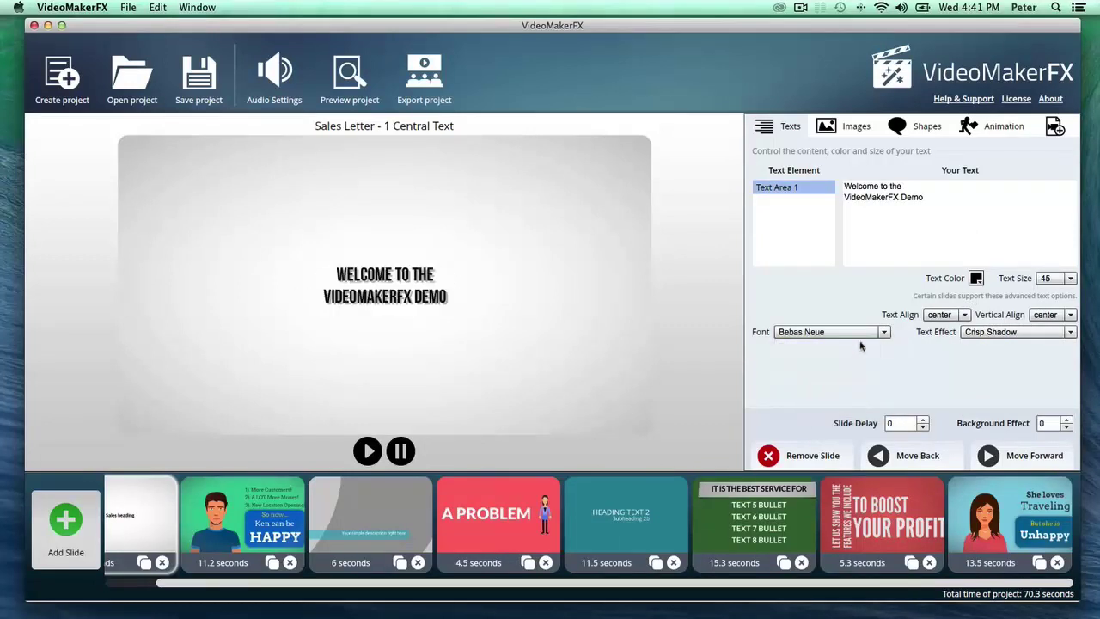
pyautogui.click(1056, 278)
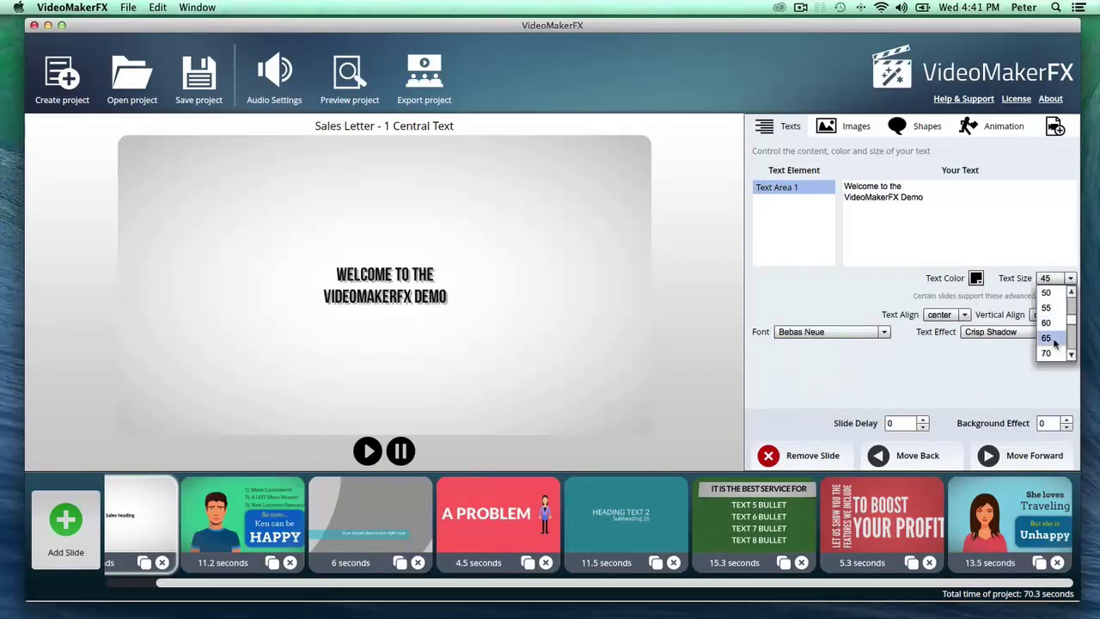
pyautogui.click(1055, 337)
pyautogui.click(976, 277)
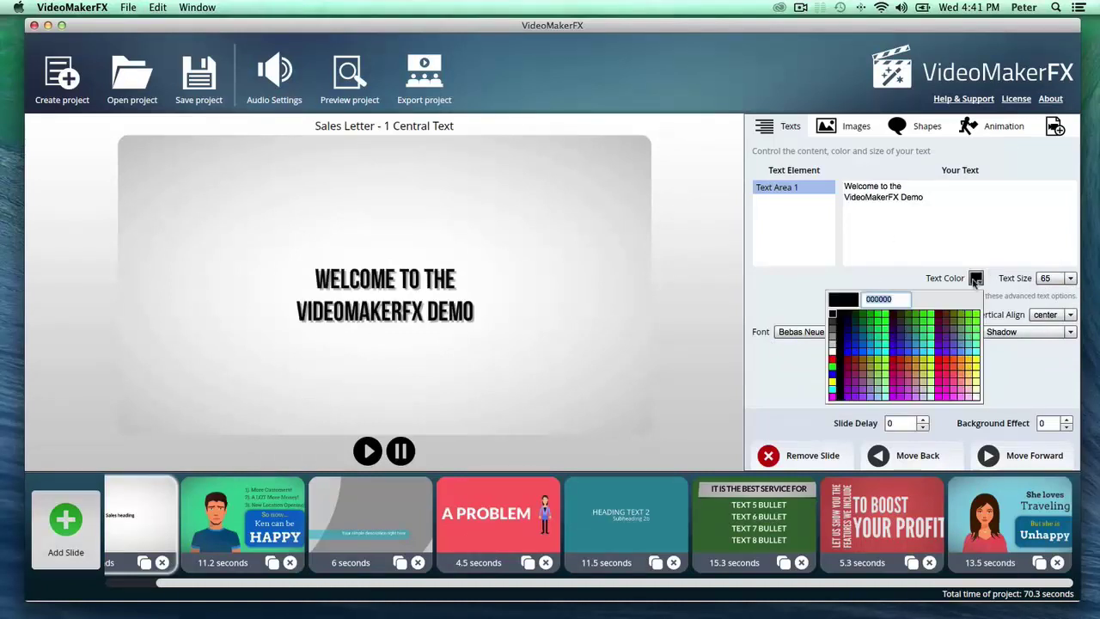
pyautogui.click(967, 362)
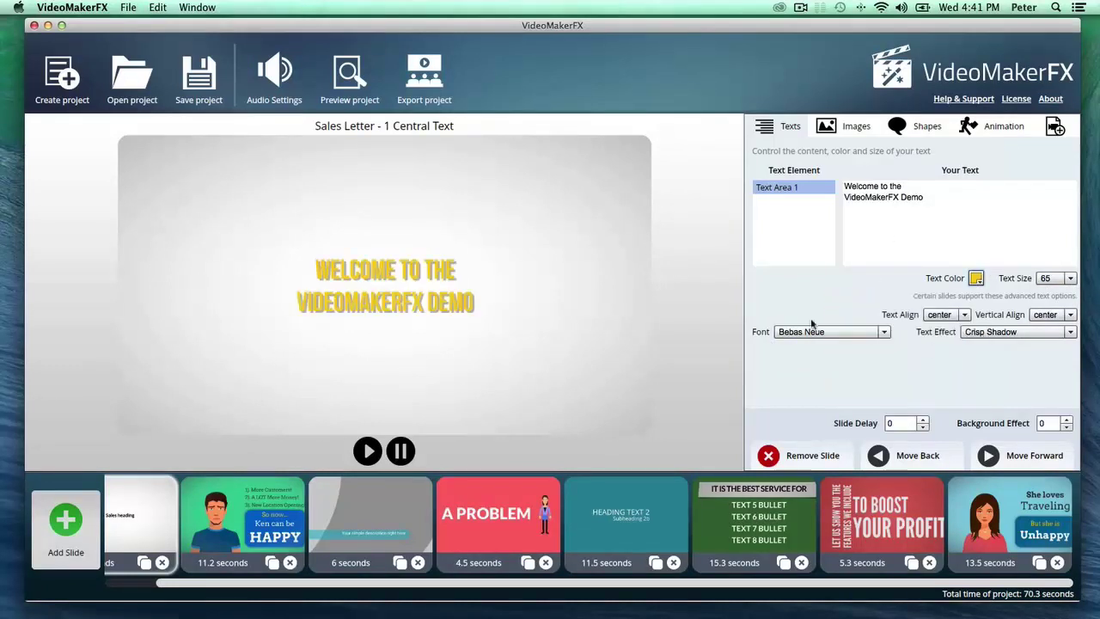
pyautogui.click(976, 277)
pyautogui.click(938, 363)
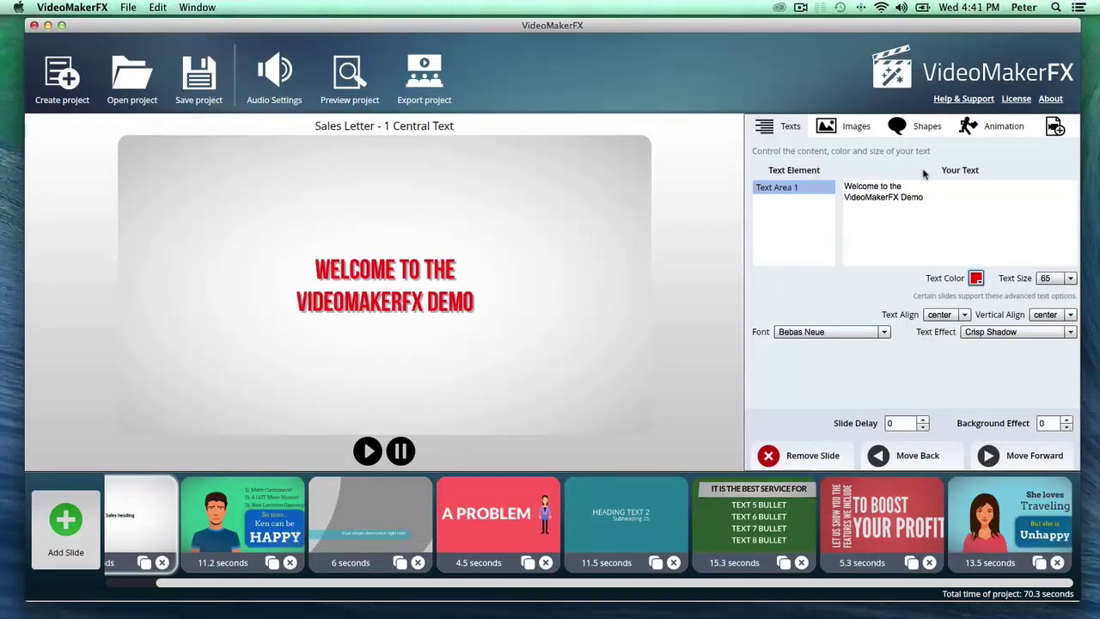
# Try pinkish red, then blue, as the slide's shape background colour.
pyautogui.click(896, 124)
pyautogui.click(826, 174)
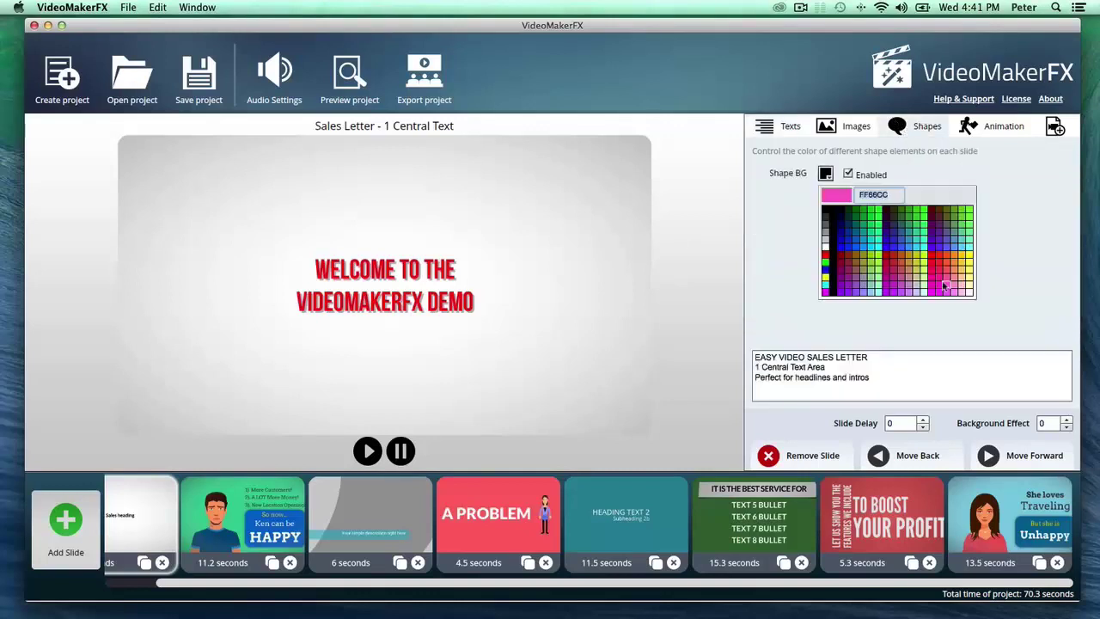
pyautogui.click(948, 271)
pyautogui.click(826, 175)
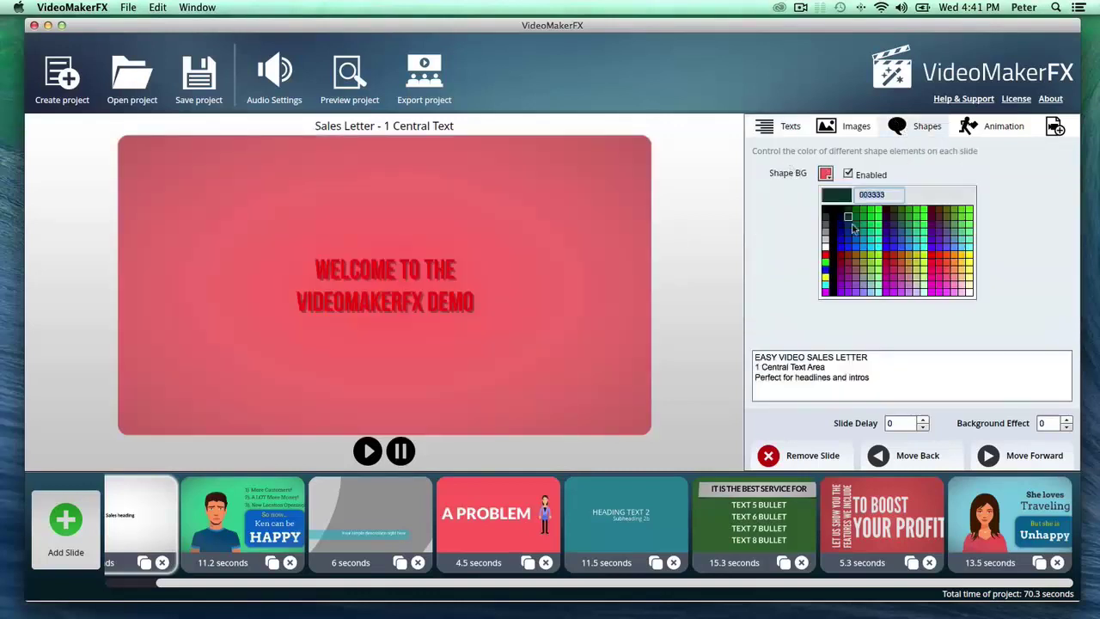
pyautogui.click(865, 243)
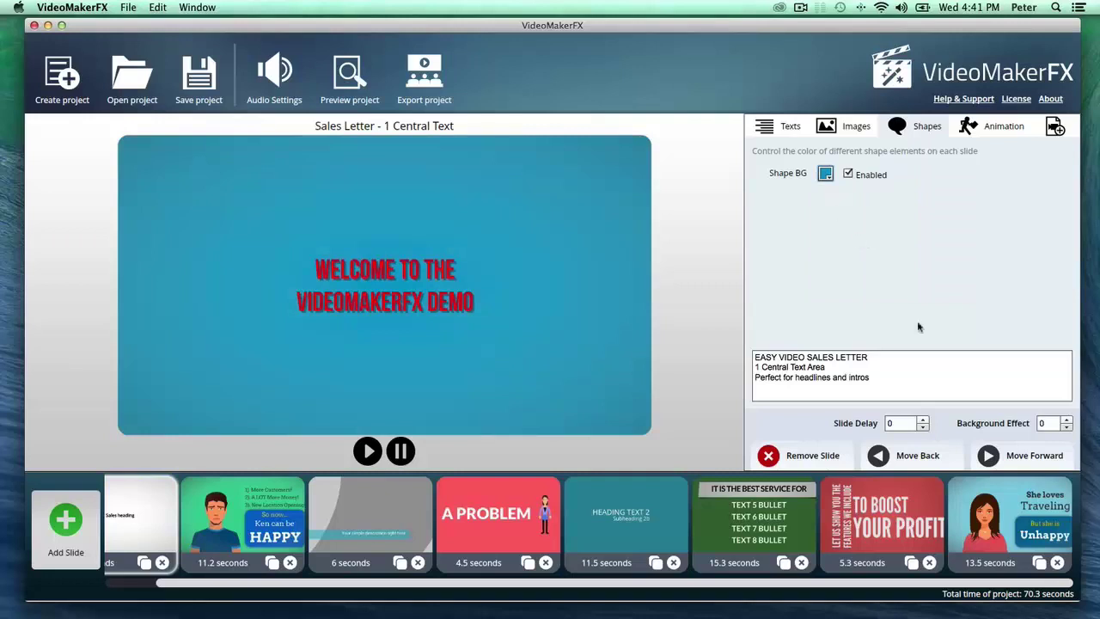
# Raise the Background Effect to 7.
pyautogui.click(1066, 419)
pyautogui.click(1066, 419)
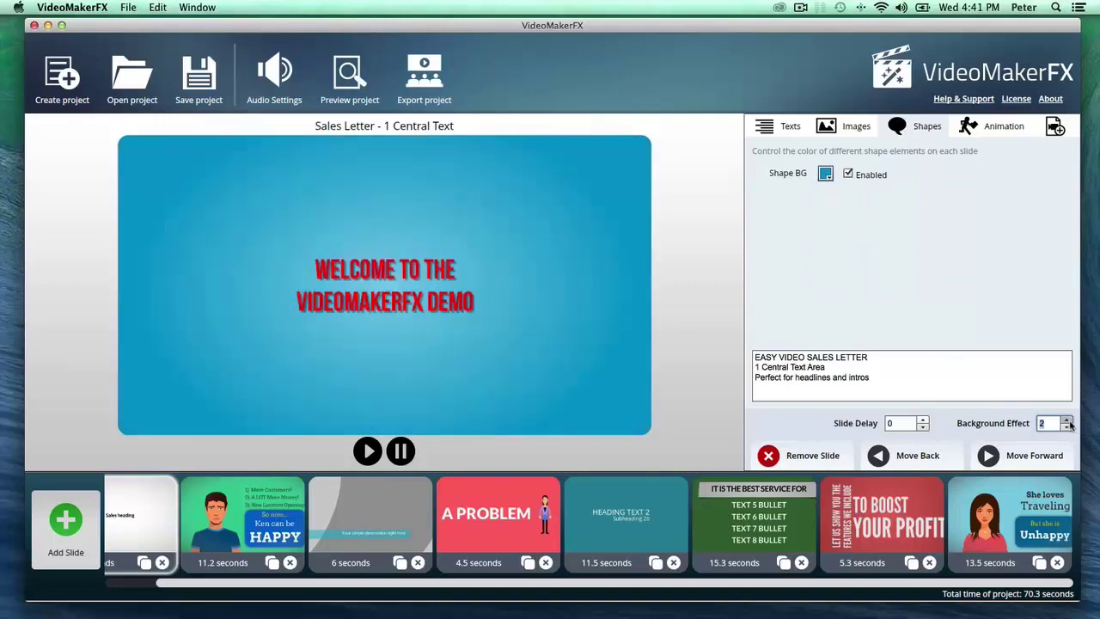
pyautogui.click(1066, 419)
pyautogui.click(1066, 419)
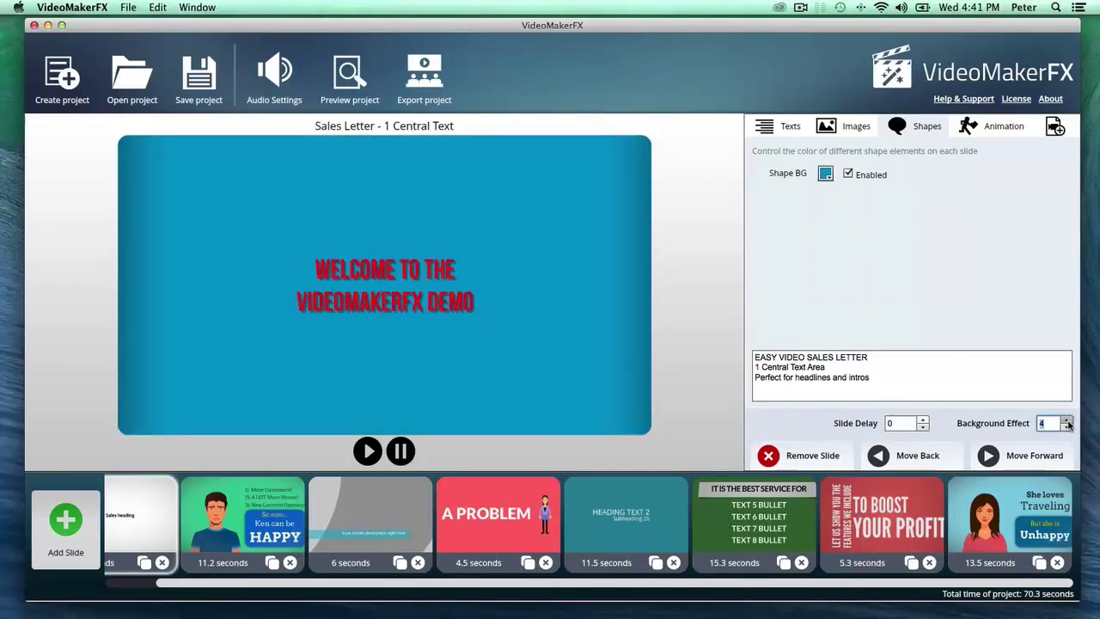
pyautogui.click(1066, 419)
pyautogui.click(1066, 419)
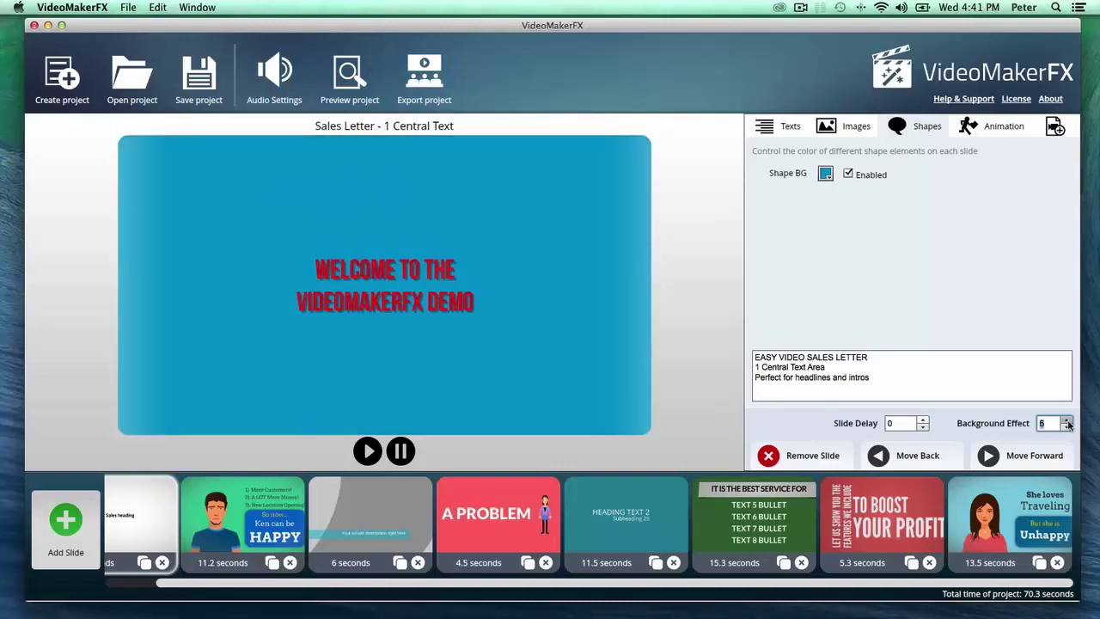
pyautogui.click(1066, 420)
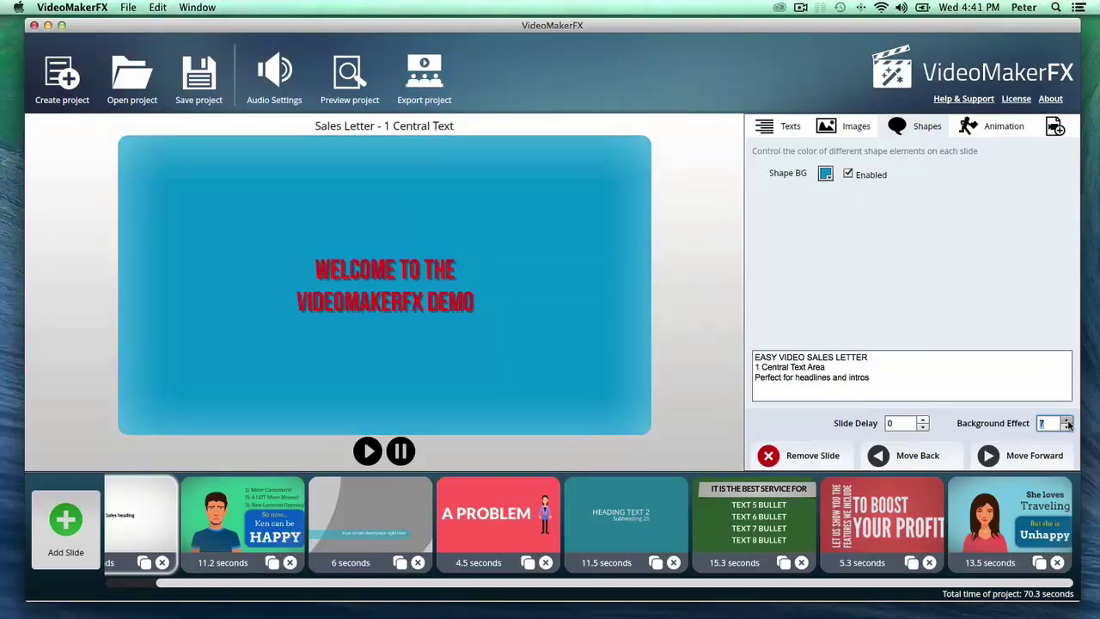
# Set the shape background to a dark pinkish red.
pyautogui.click(825, 175)
pyautogui.click(944, 284)
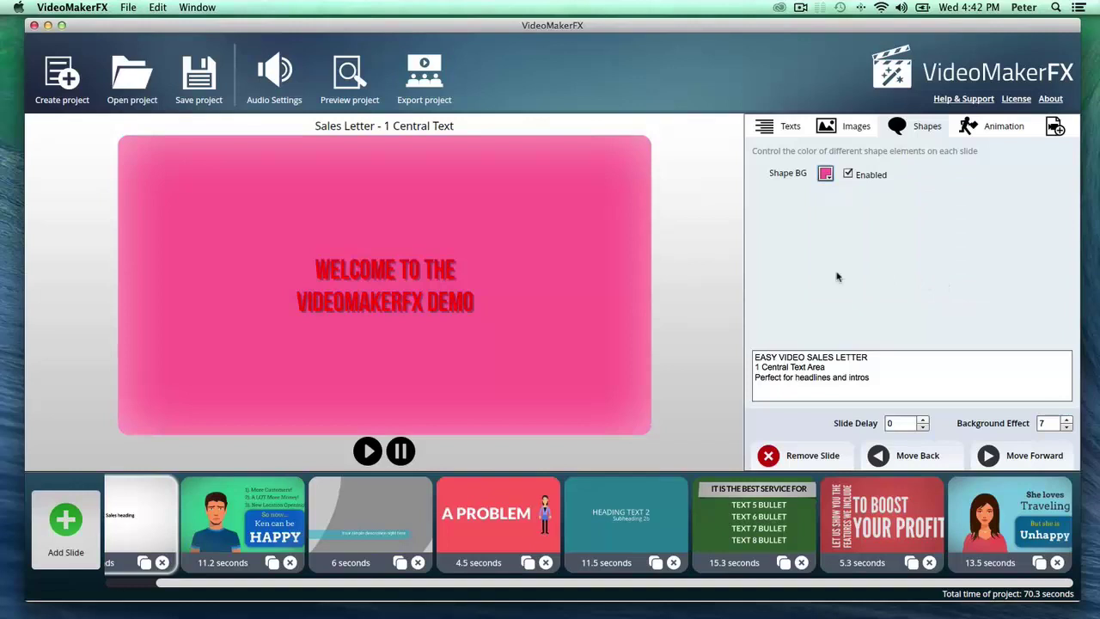
pyautogui.click(825, 175)
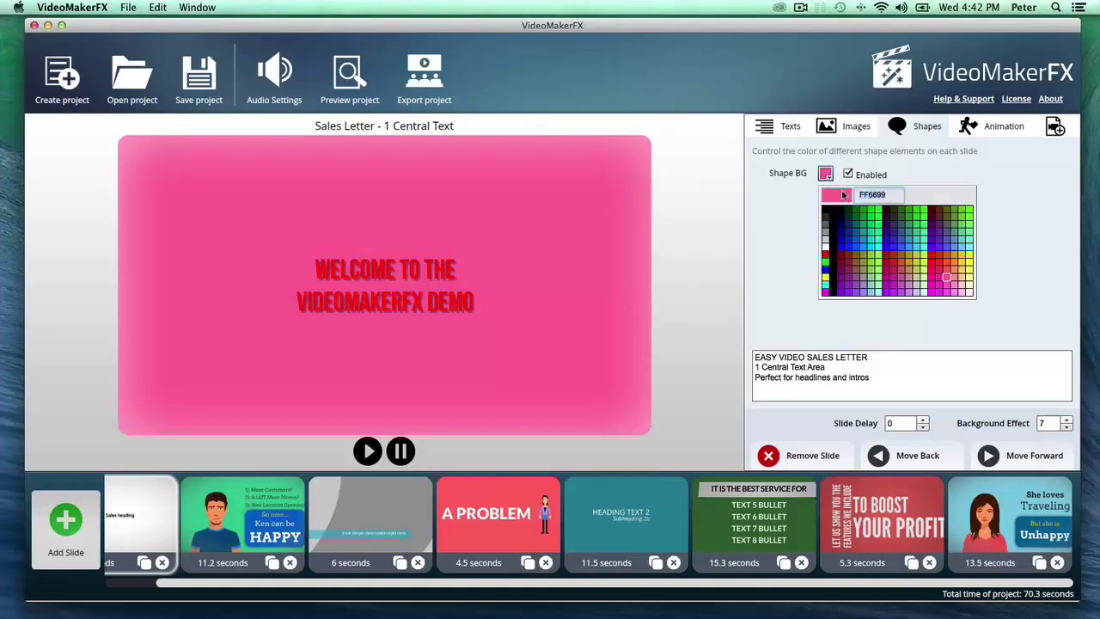
pyautogui.click(878, 272)
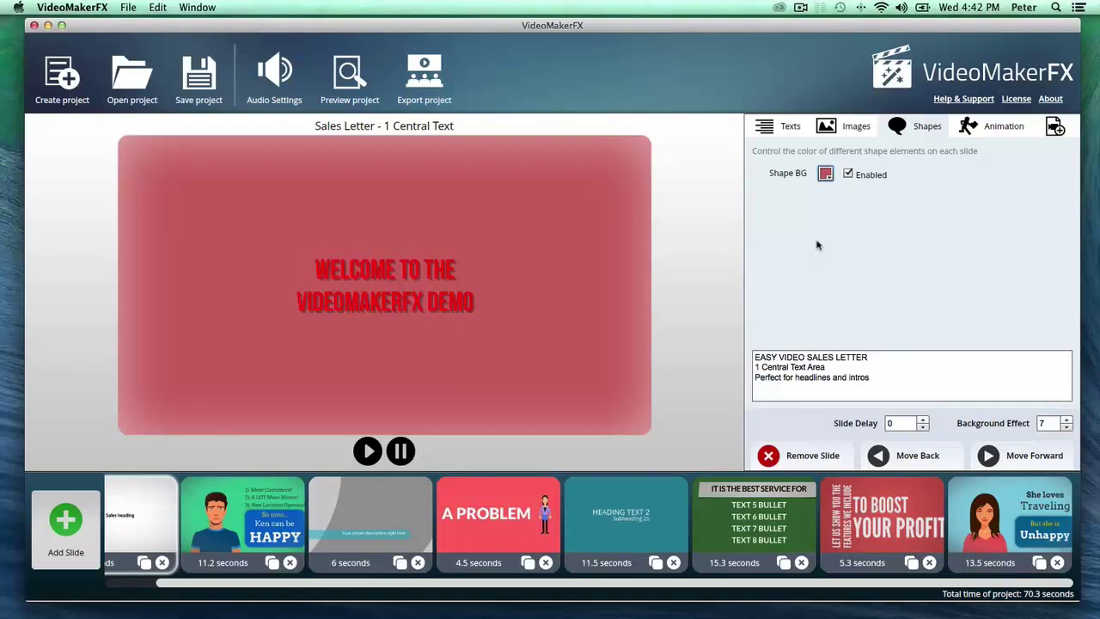
# Set the Sales Letter slide's Animation 1 to the pink bokeh background.
pyautogui.click(968, 126)
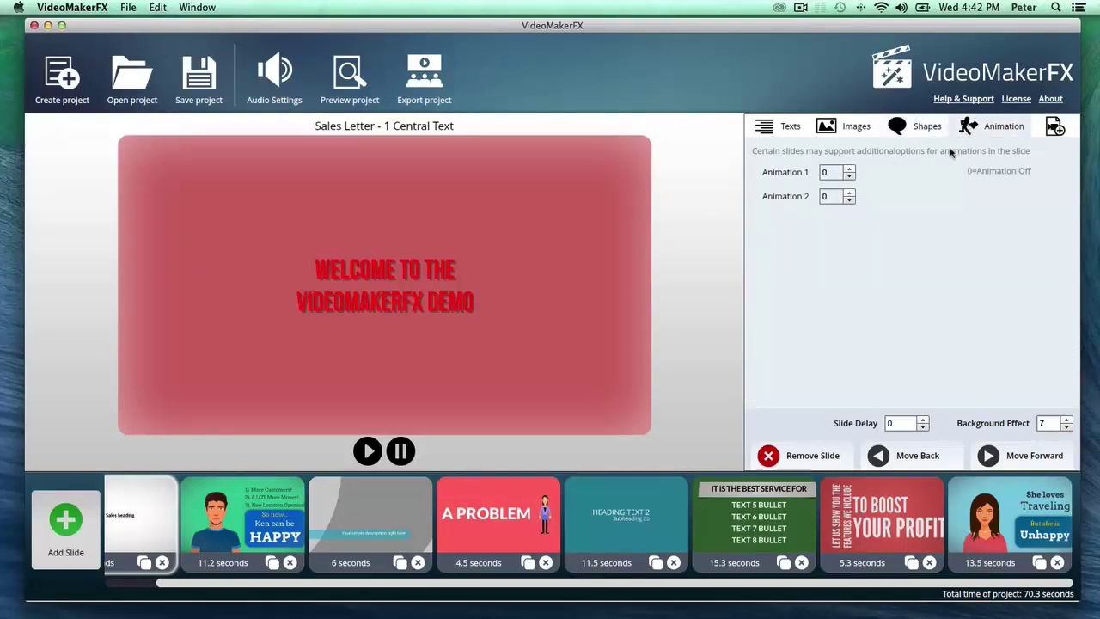
pyautogui.click(849, 169)
pyautogui.click(849, 169)
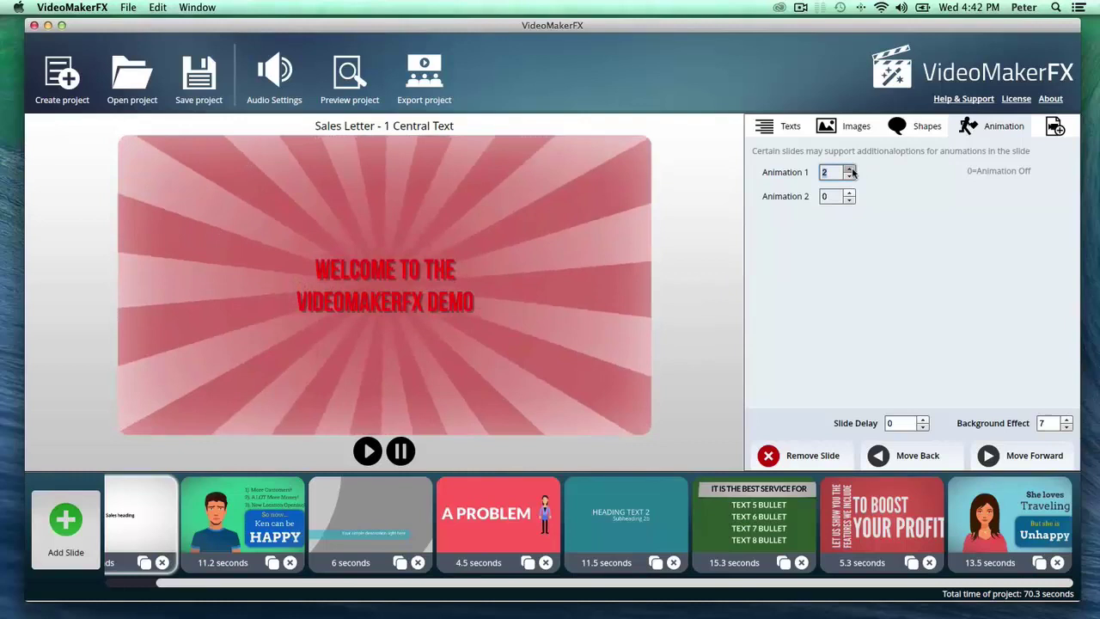
pyautogui.click(849, 169)
pyautogui.click(850, 169)
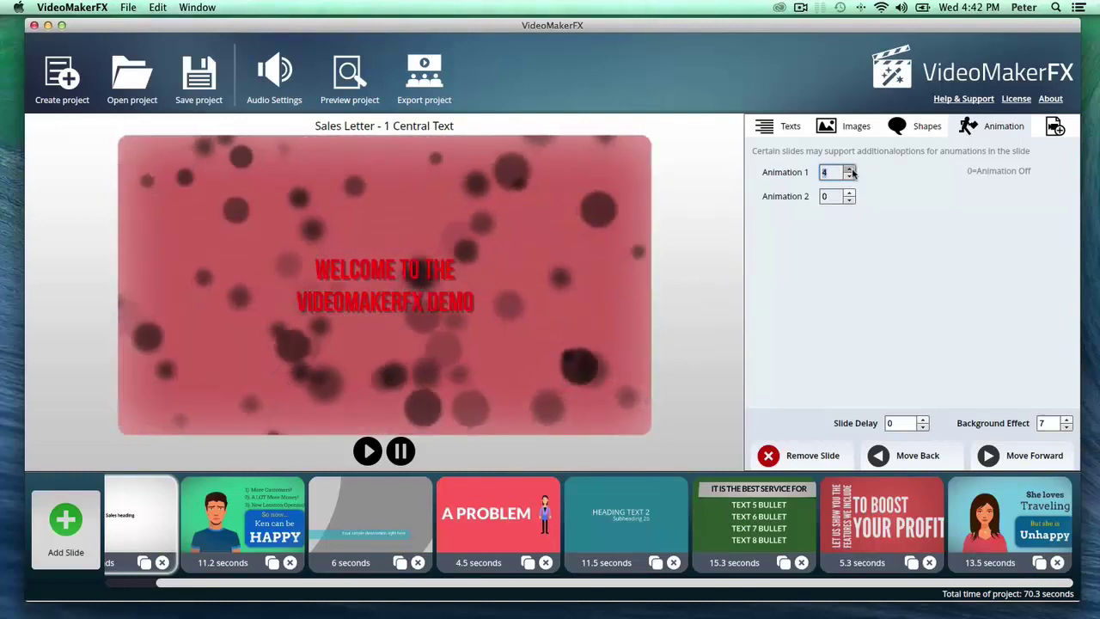
pyautogui.click(849, 169)
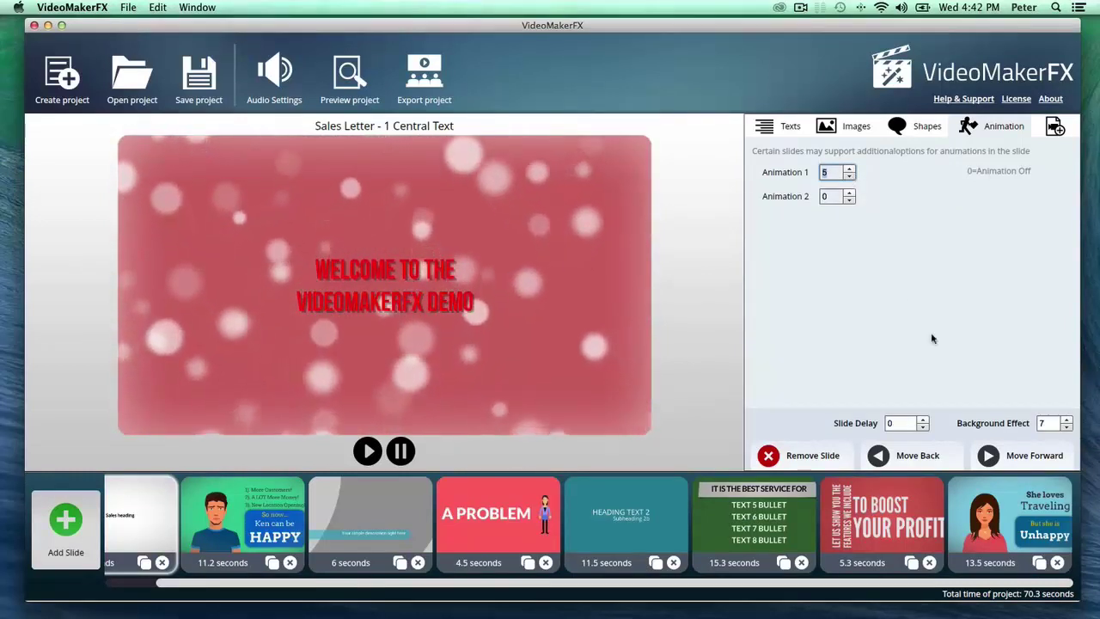
# Change the welcome text colour to white.
pyautogui.click(780, 126)
pyautogui.click(976, 278)
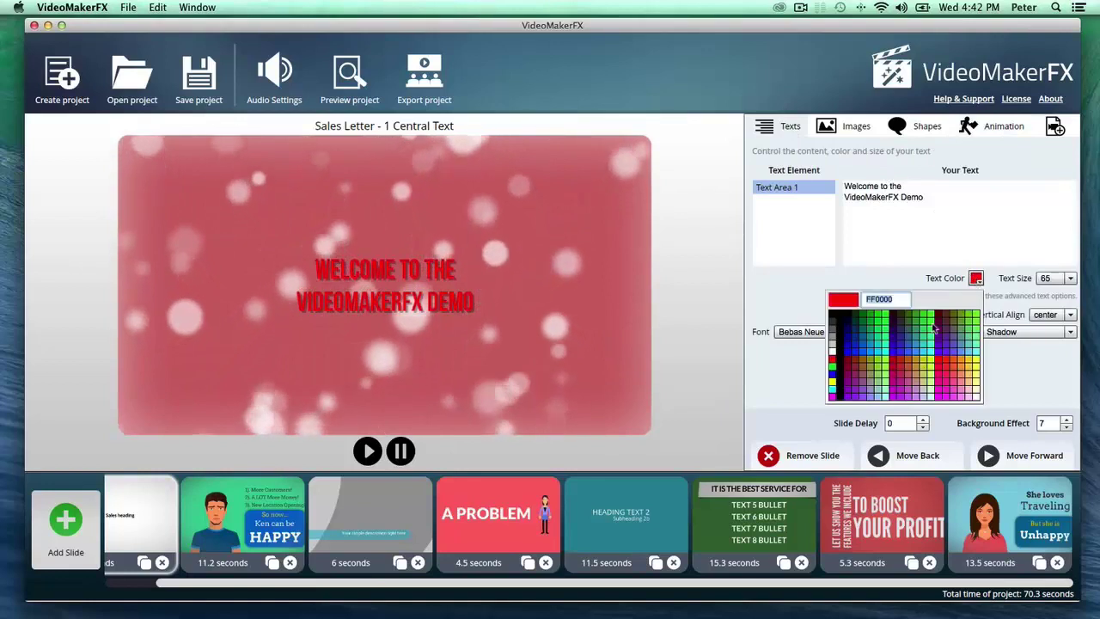
pyautogui.click(831, 314)
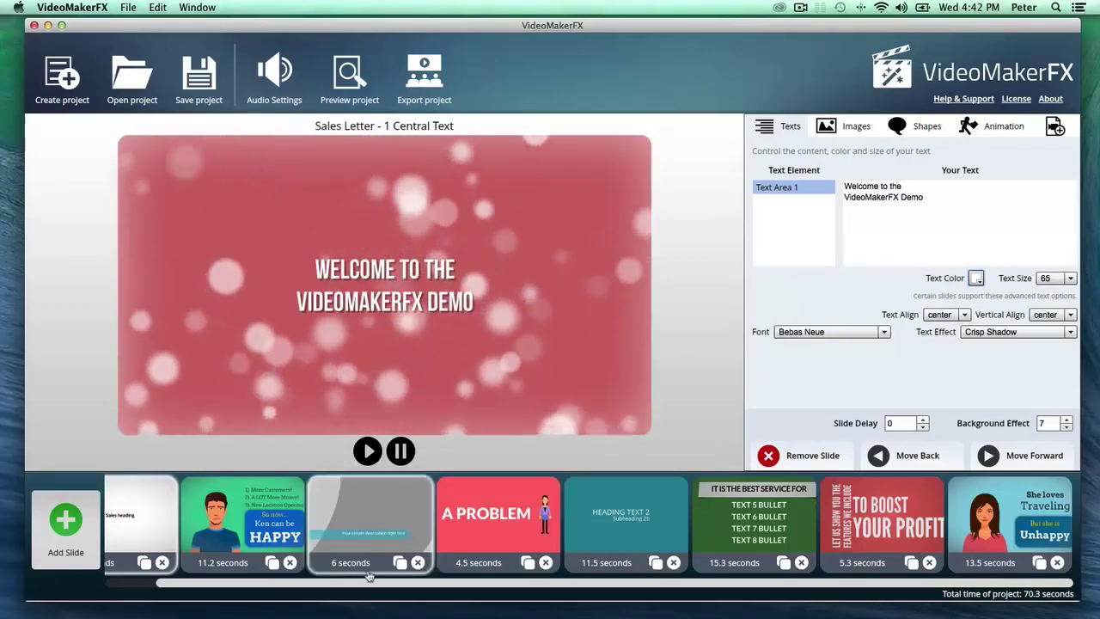
# On the Character Ken slide, step Animation 1 up to 4 and back to 0.
pyautogui.click(241, 525)
pyautogui.click(969, 131)
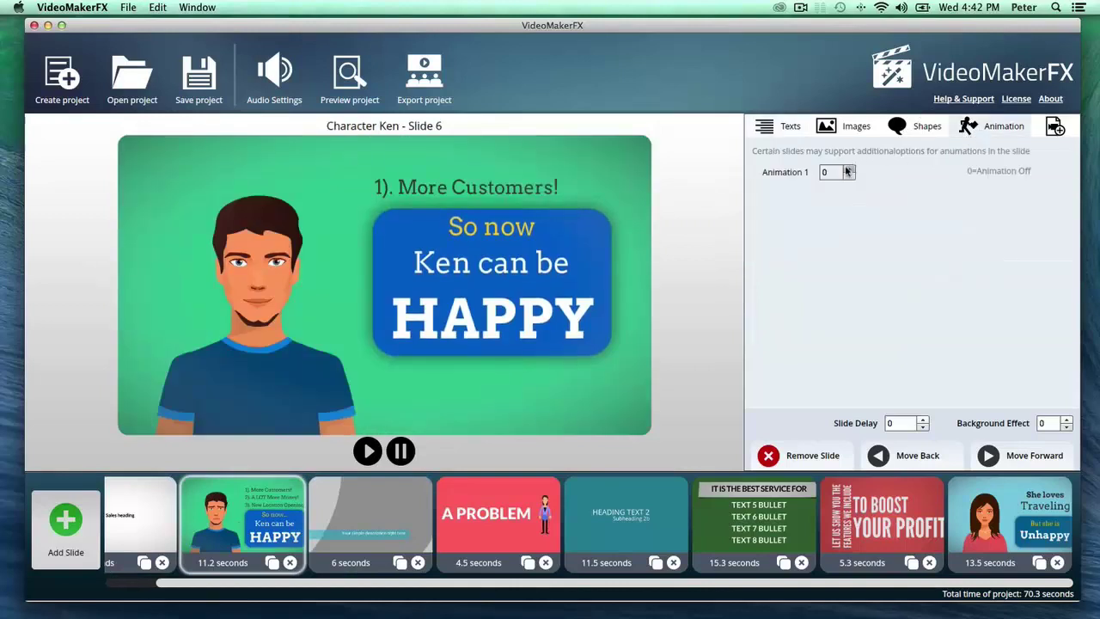
pyautogui.click(848, 170)
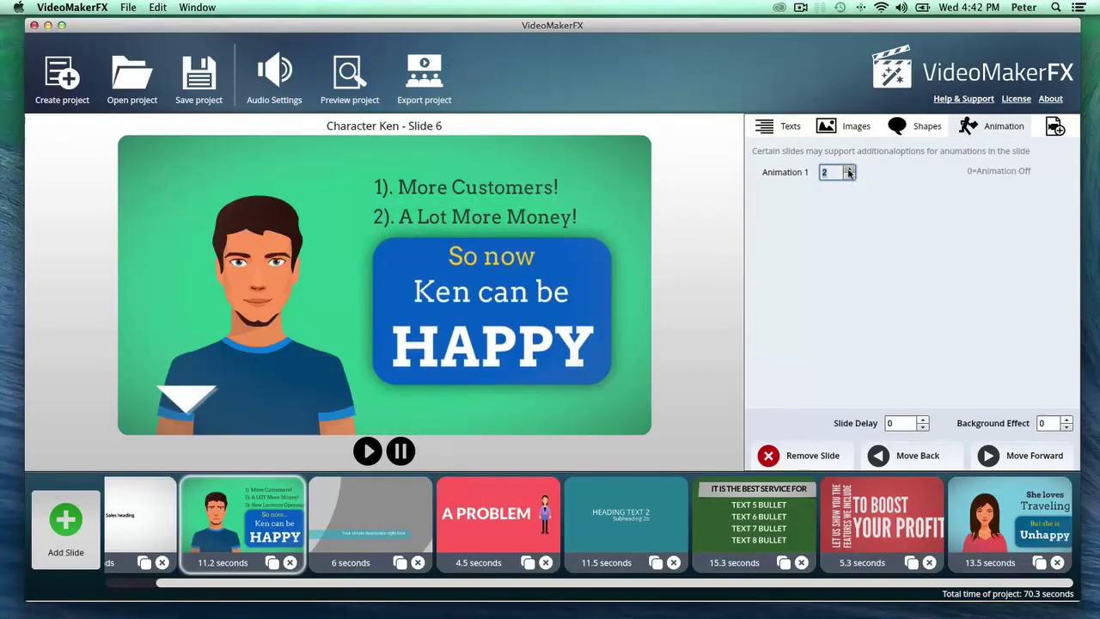
pyautogui.click(848, 171)
pyautogui.click(847, 171)
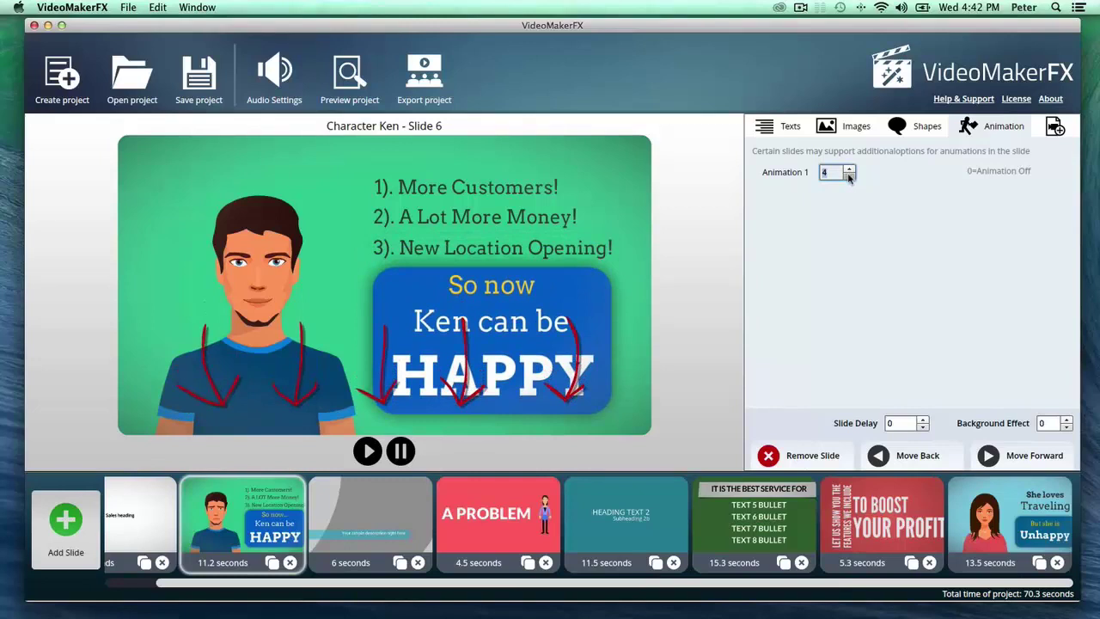
pyautogui.click(848, 176)
pyautogui.click(848, 177)
pyautogui.click(847, 176)
pyautogui.click(848, 176)
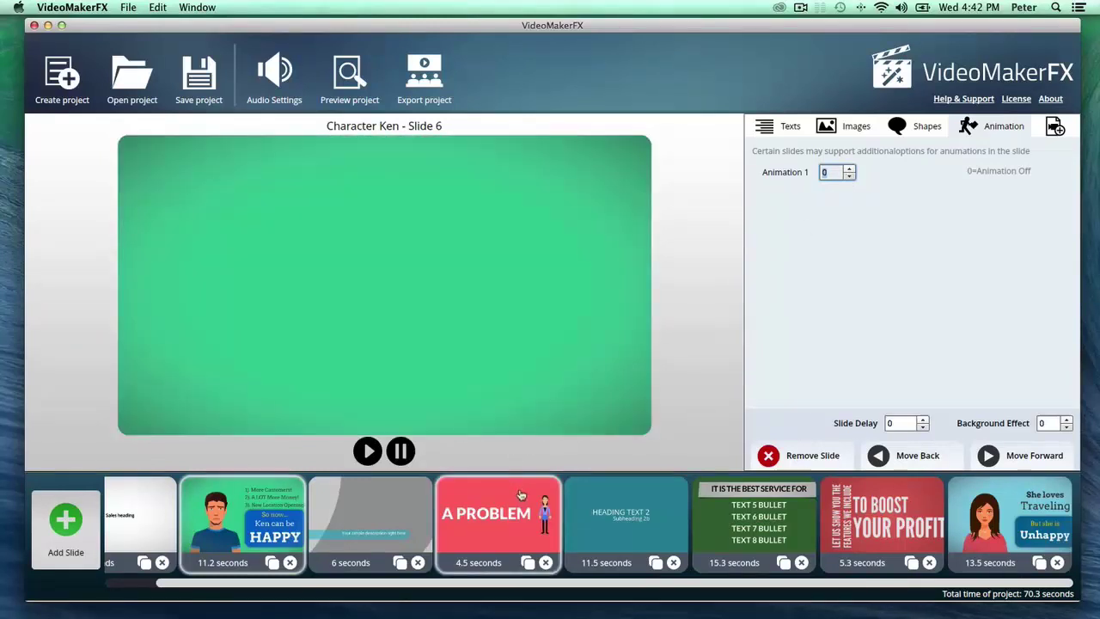
# Preview Lower Third Left, A PROBLEM (Animation 1 toggled on and off), Slide 04 and the bullet list.
pyautogui.click(427, 501)
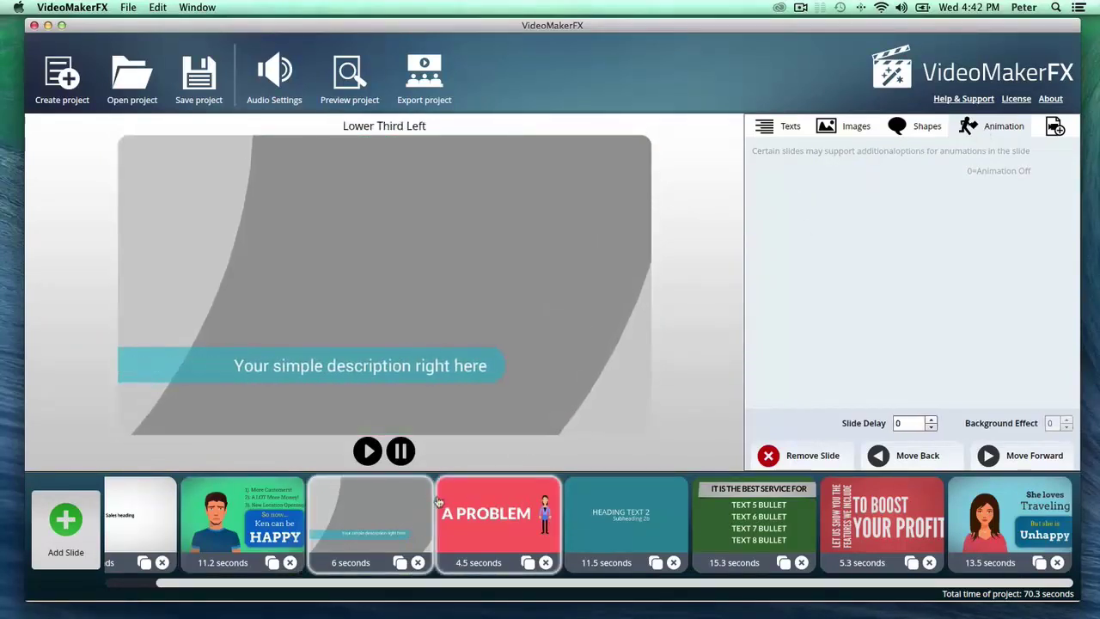
pyautogui.click(440, 503)
pyautogui.click(848, 171)
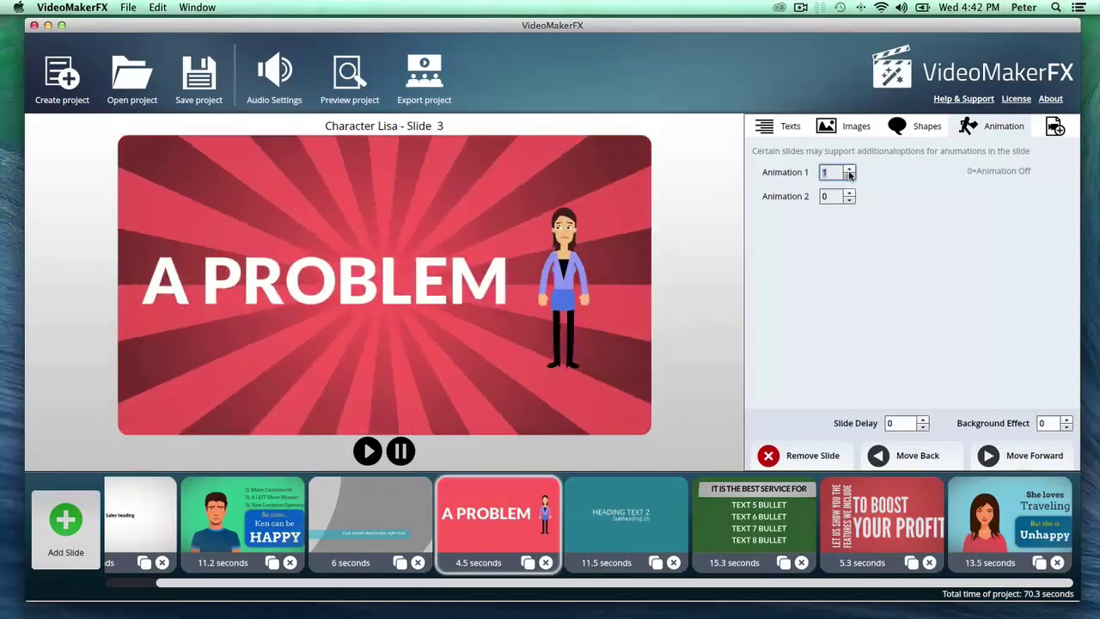
pyautogui.click(849, 175)
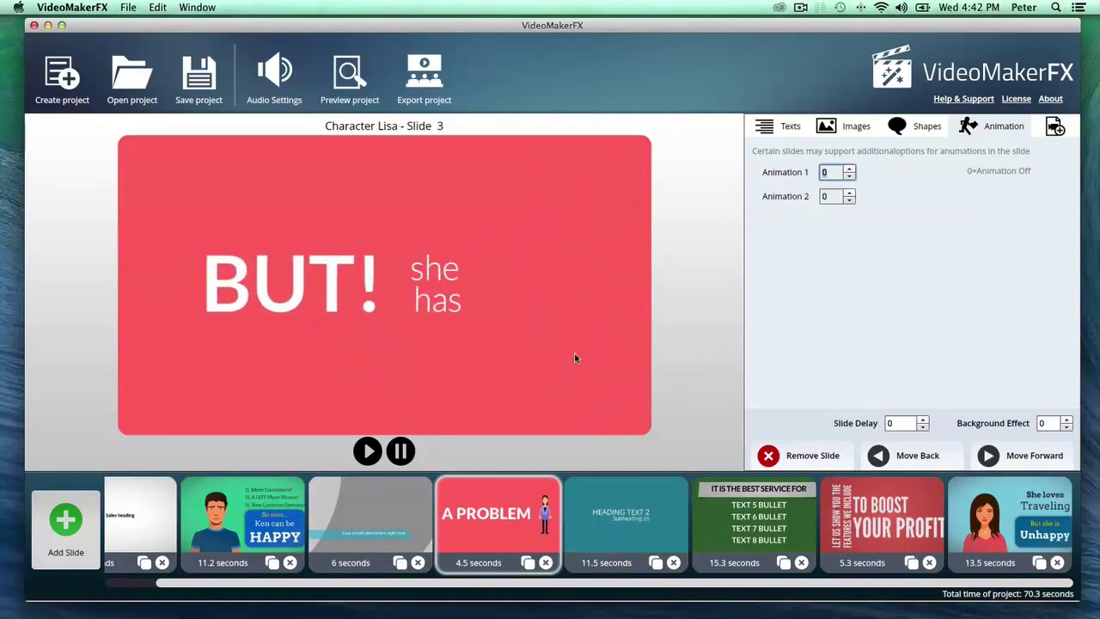
pyautogui.click(625, 520)
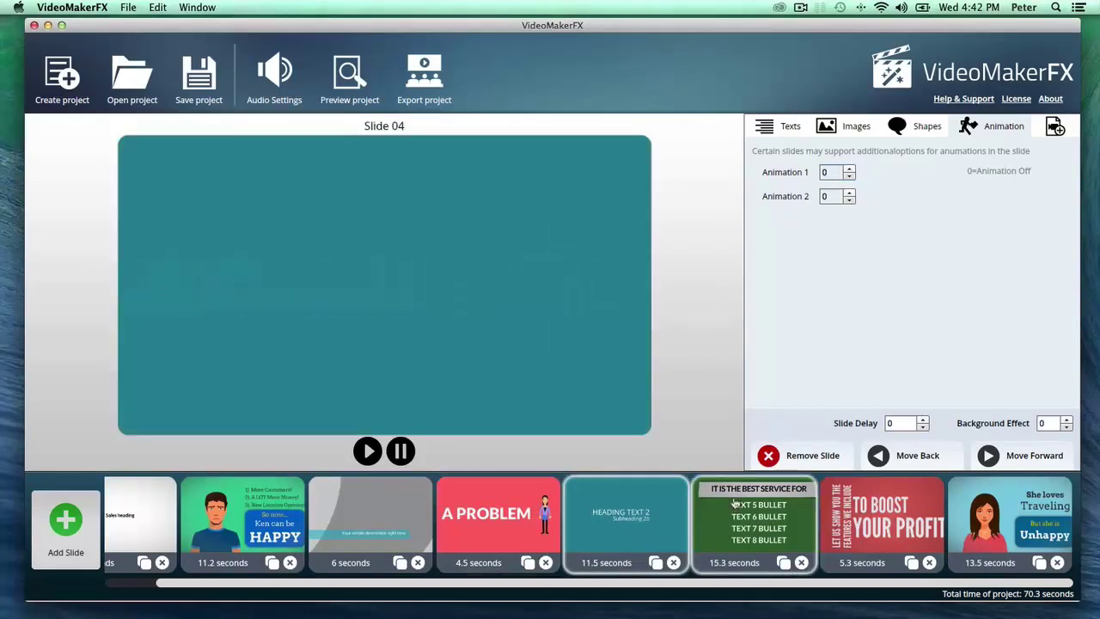
pyautogui.click(734, 502)
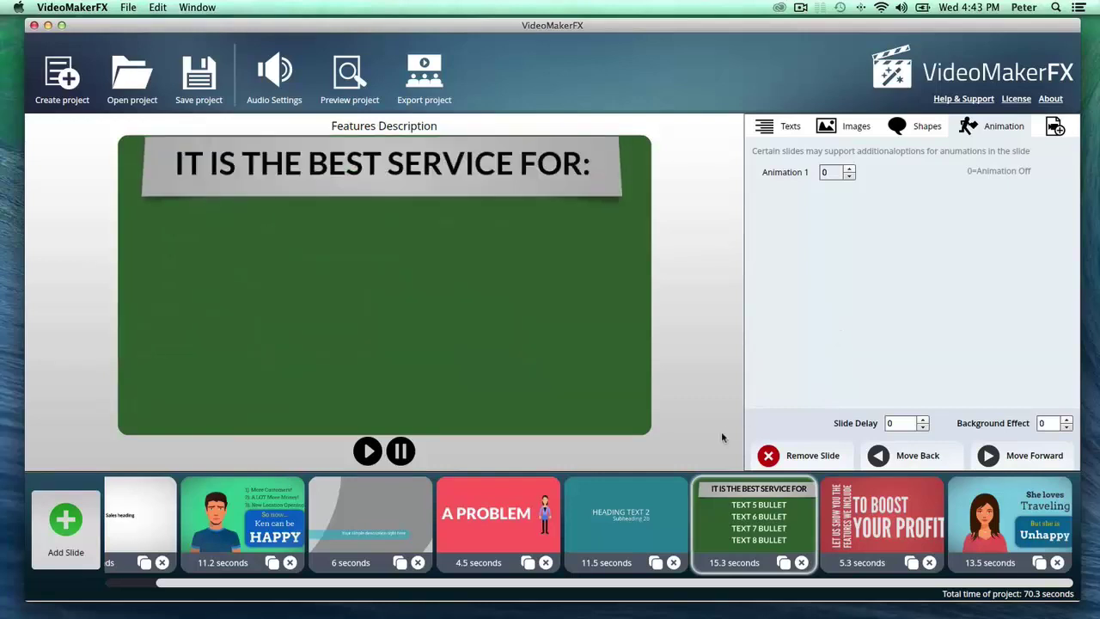
# Add a -ESSENTIALS - Whiteboard I Hand Place Image slide at the end of the project.
pyautogui.click(893, 511)
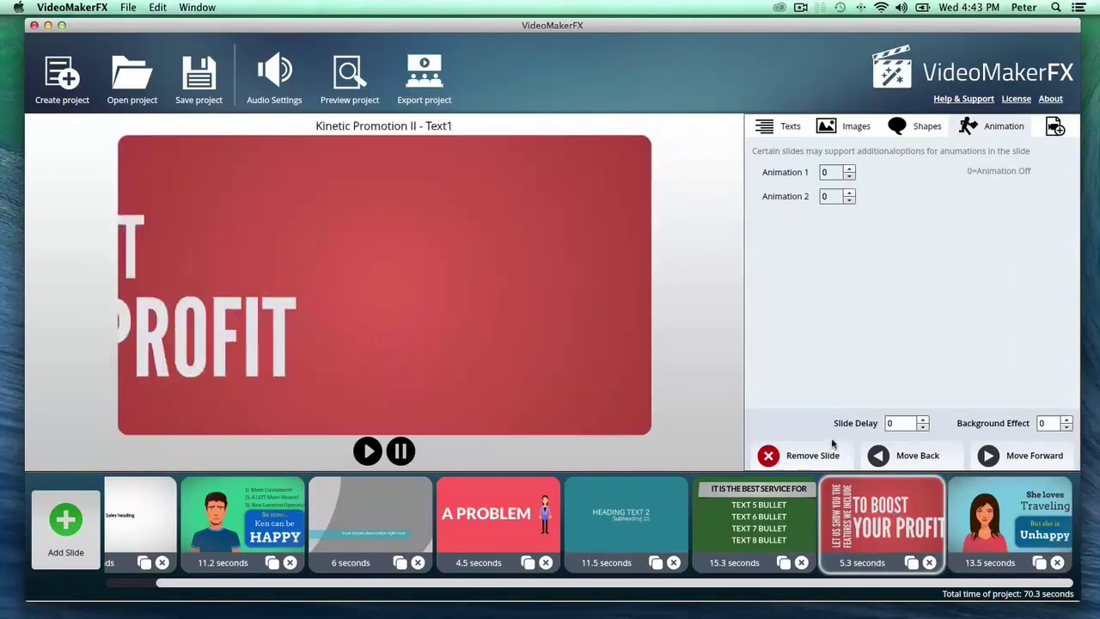
pyautogui.click(52, 514)
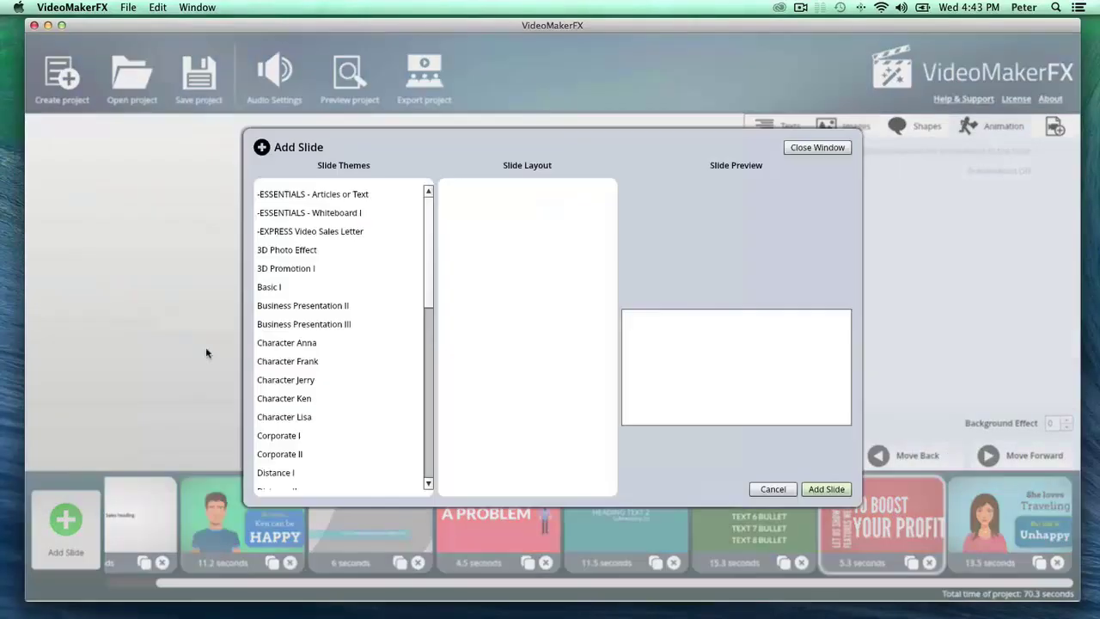
pyautogui.click(292, 214)
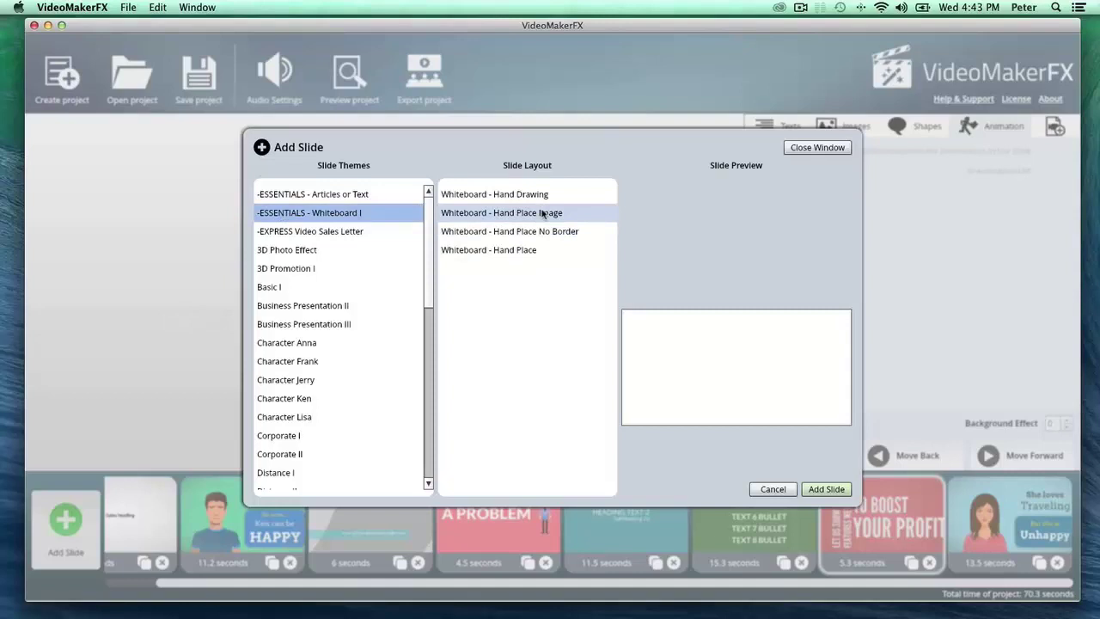
pyautogui.click(543, 214)
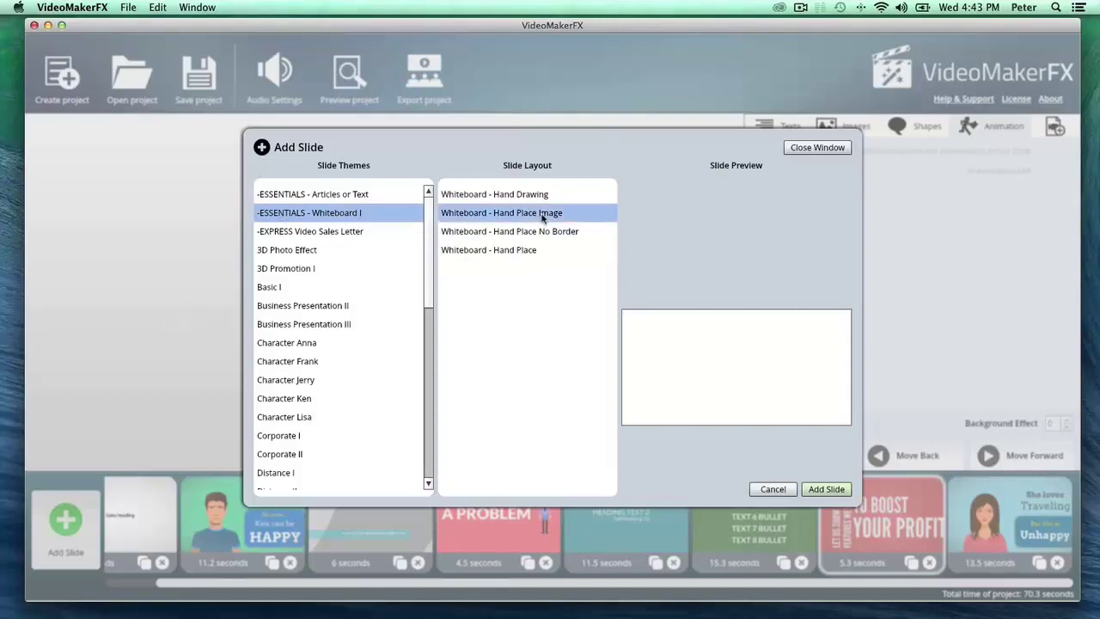
pyautogui.click(825, 489)
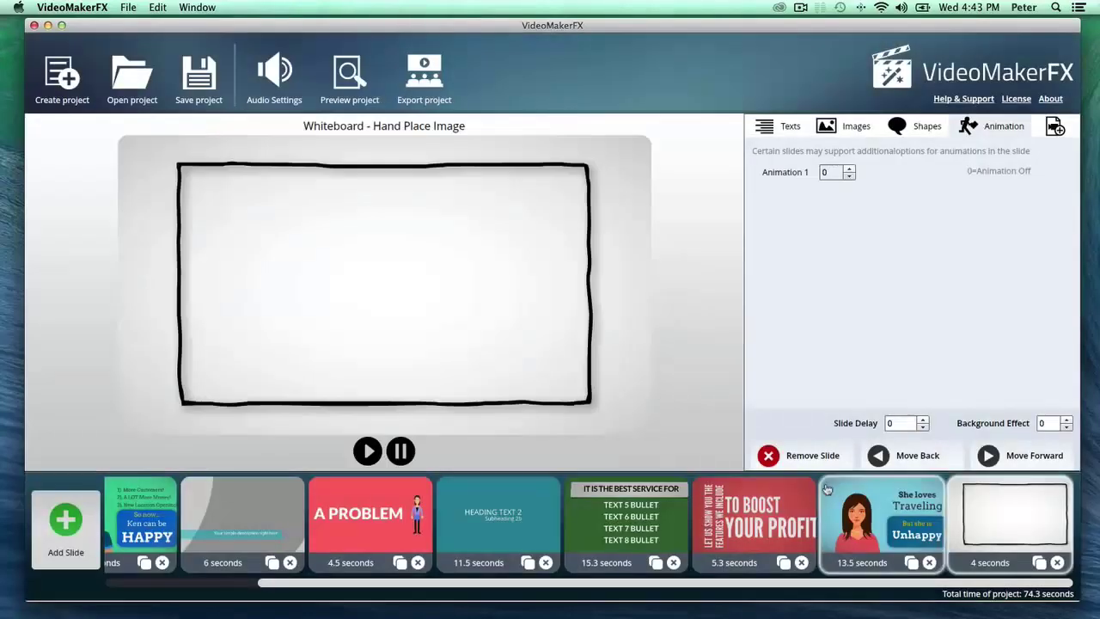
# Replay the new slide and fill its image area with the gallery photo 6.jpg.
pyautogui.click(869, 529)
pyautogui.click(1030, 515)
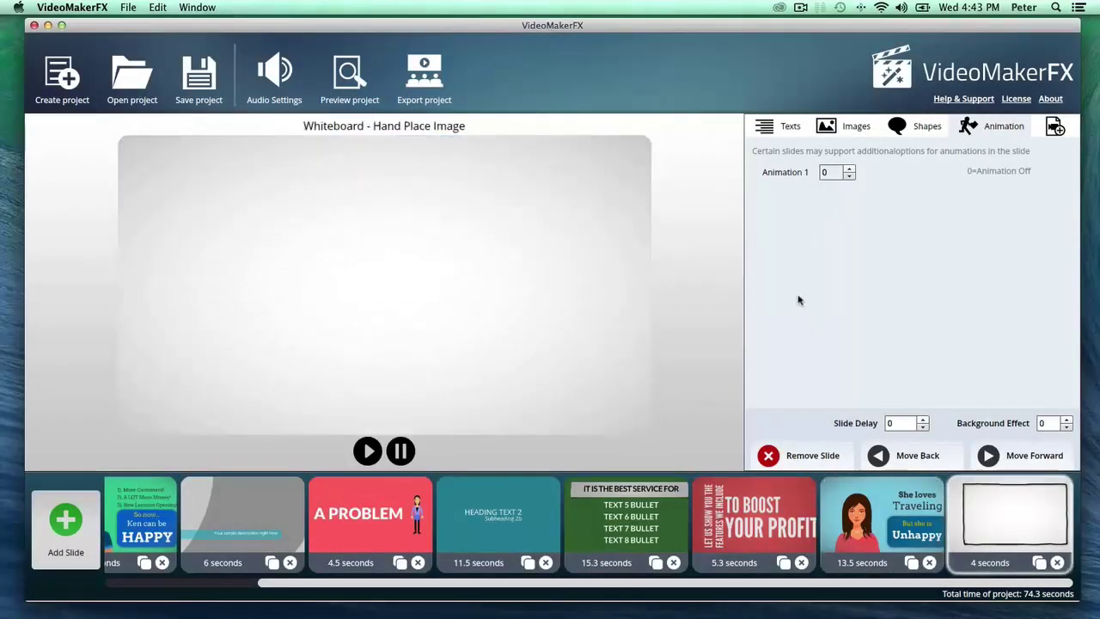
pyautogui.click(842, 125)
pyautogui.click(978, 207)
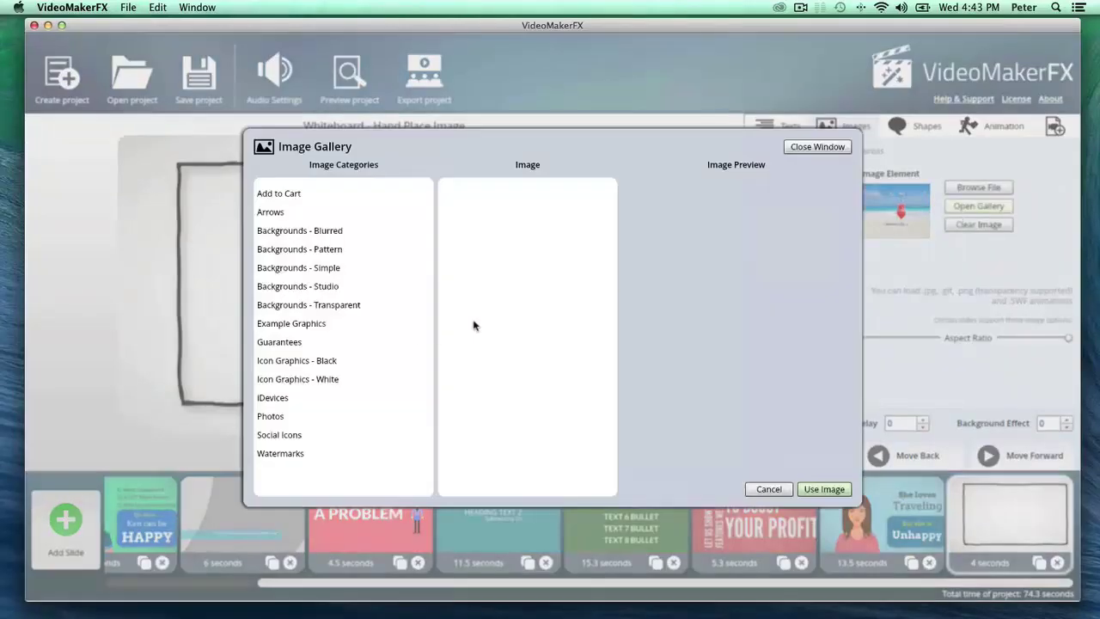
pyautogui.click(341, 415)
pyautogui.click(542, 284)
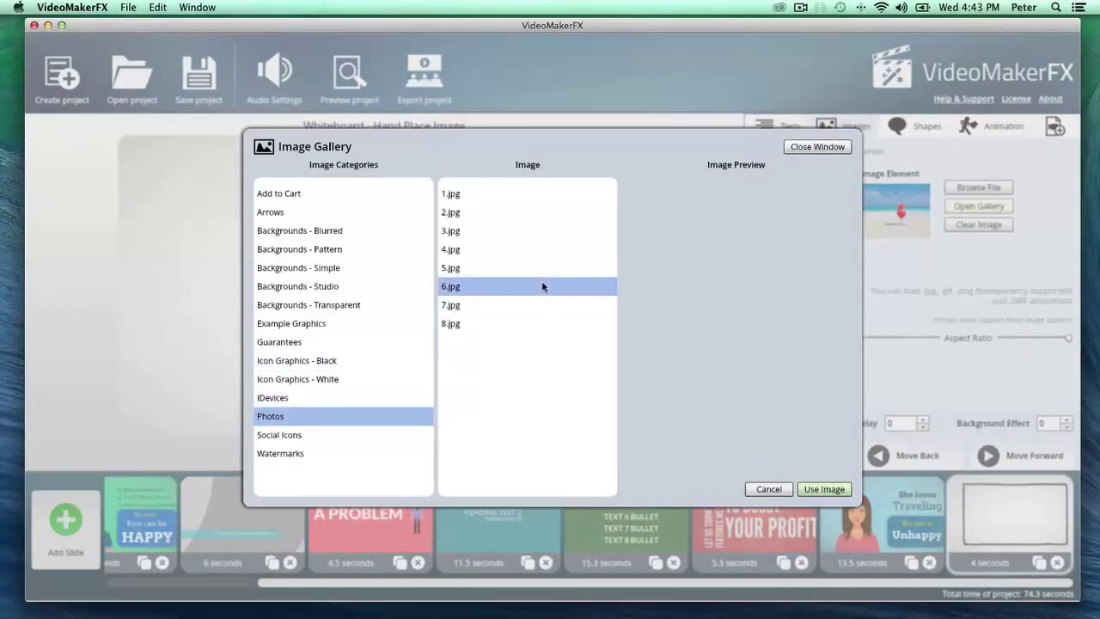
pyautogui.click(824, 488)
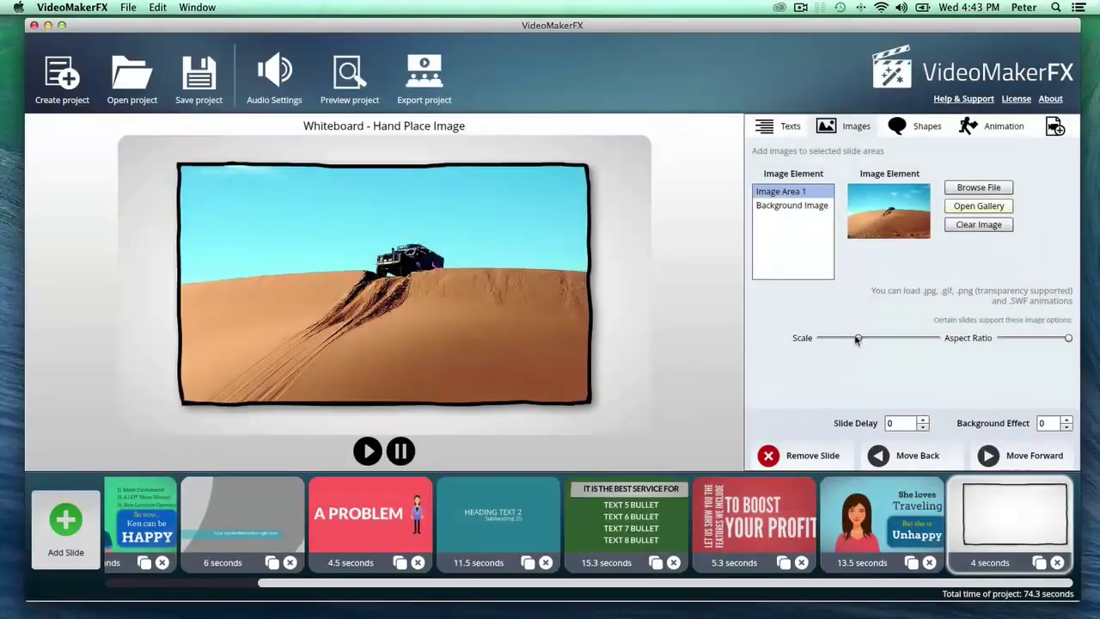
# Reduce the desert photo's scale slightly and scroll the slide strip back to earlier slides.
pyautogui.moveTo(856, 340); pyautogui.dragTo(848, 337)
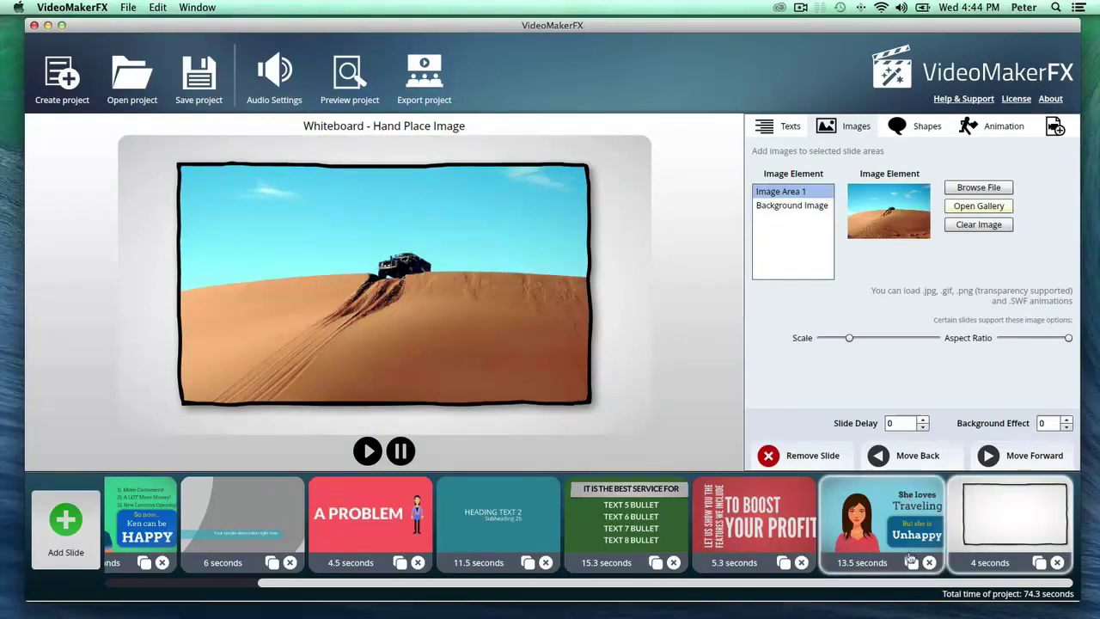
pyautogui.moveTo(807, 585); pyautogui.dragTo(834, 596)
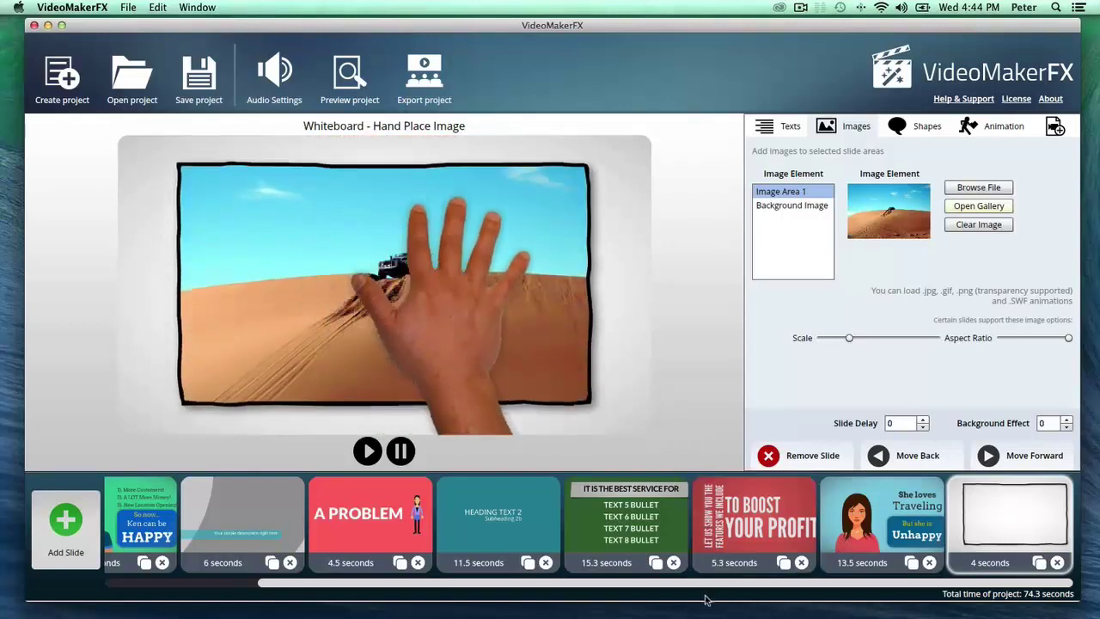
pyautogui.moveTo(709, 584); pyautogui.dragTo(641, 601)
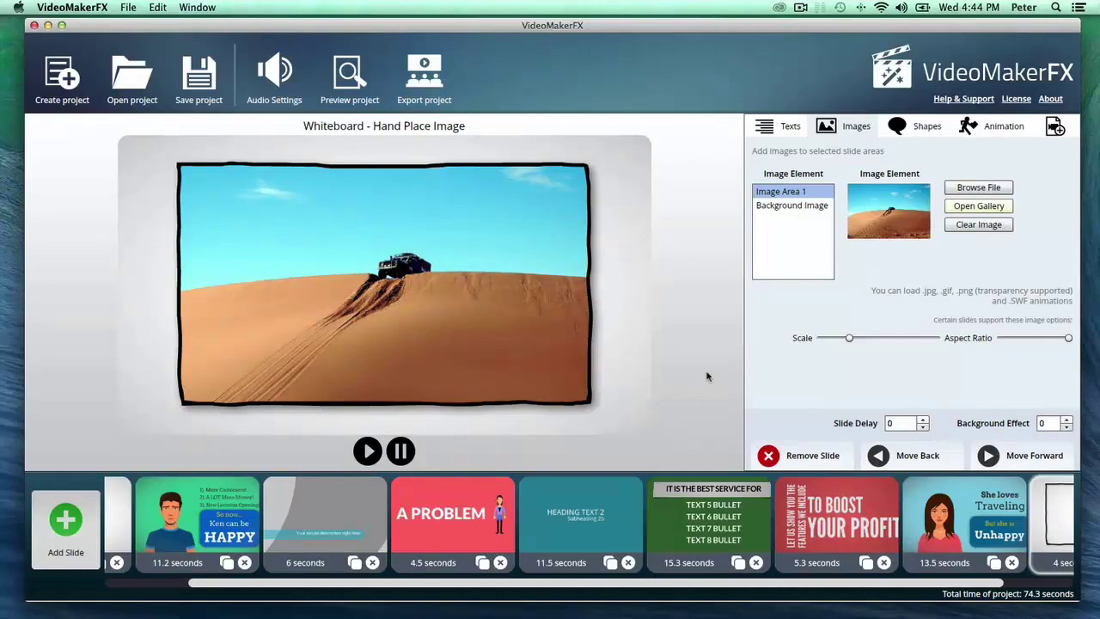
# Select TO BOOST YOUR PROFIT, then open the 6-second Lower Third Left slide.
pyautogui.click(831, 519)
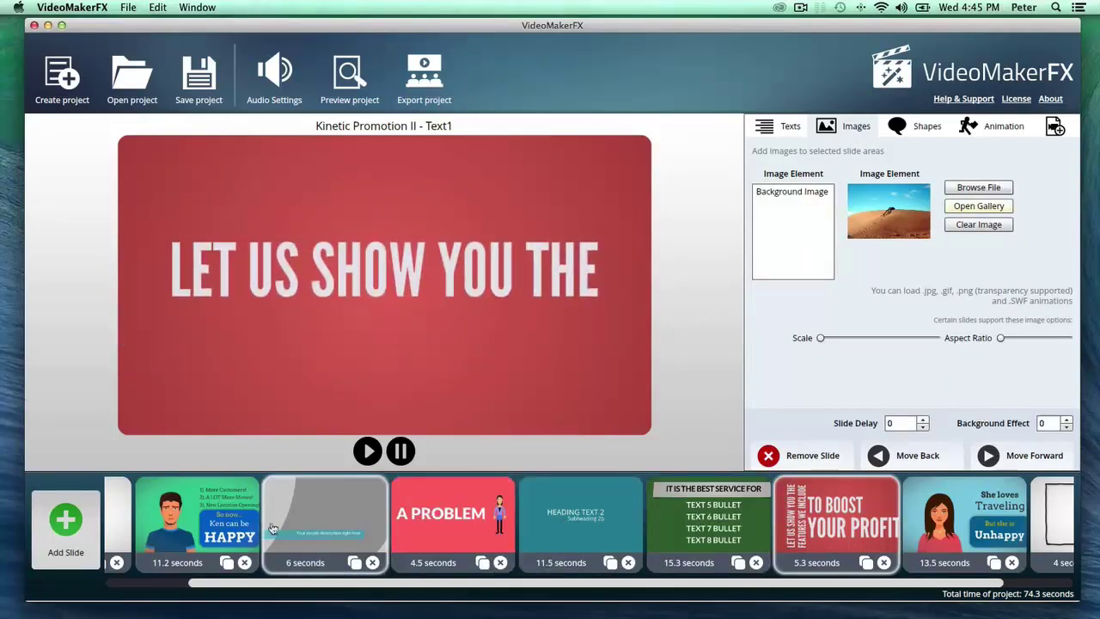
pyautogui.click(324, 520)
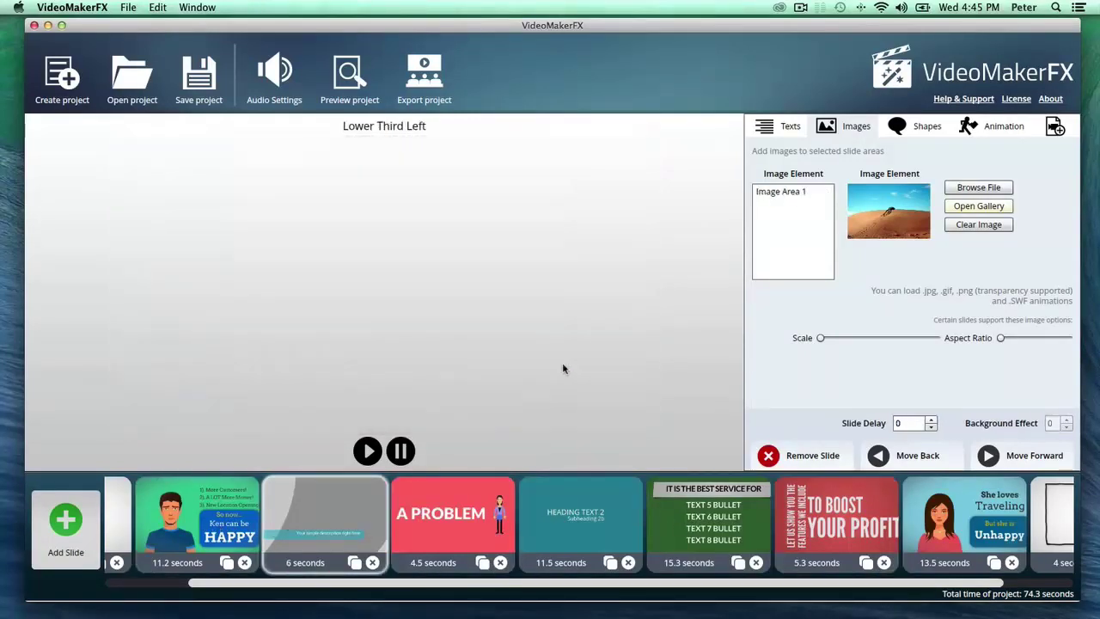
# Make Shape 4 on the Lower Third Left slide green.
pyautogui.click(920, 131)
pyautogui.click(826, 247)
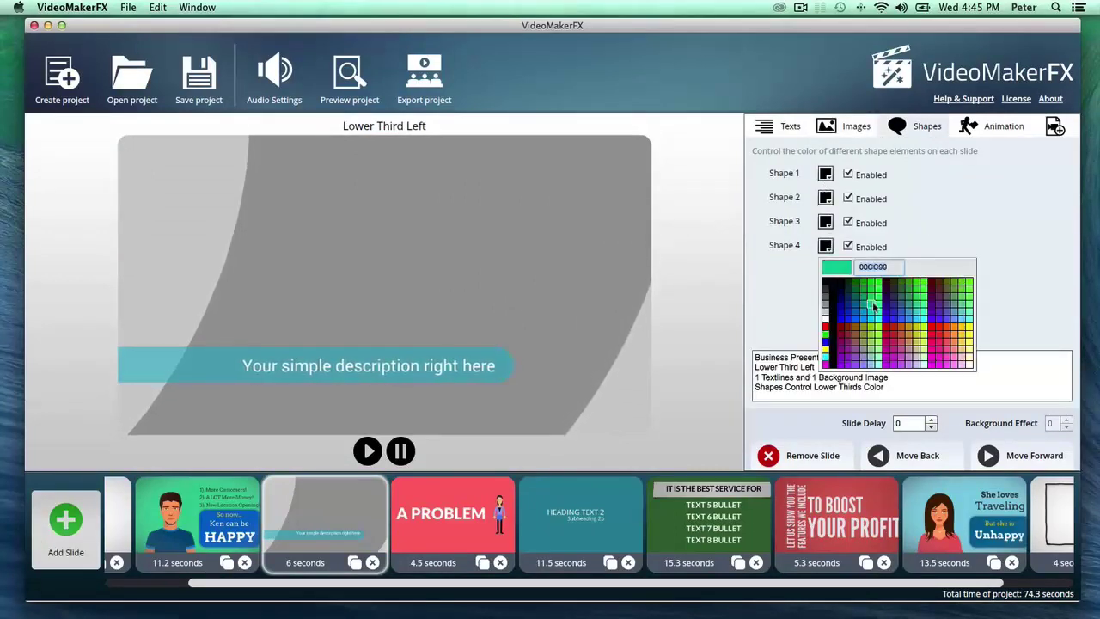
pyautogui.click(873, 307)
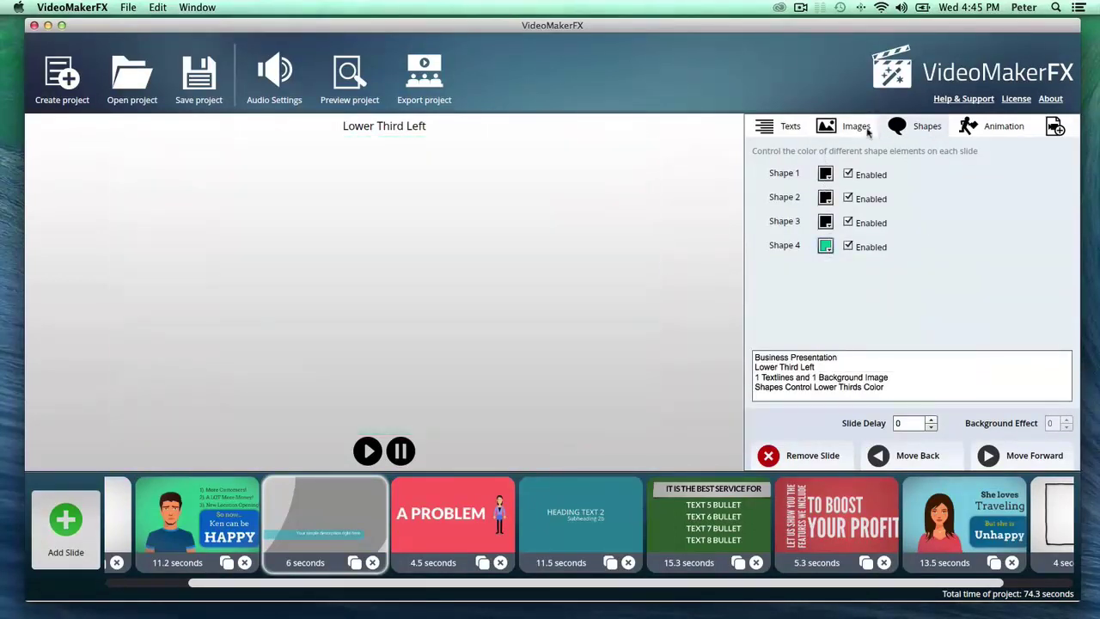
# Set the description text's font to Arvo Bold.
pyautogui.click(782, 126)
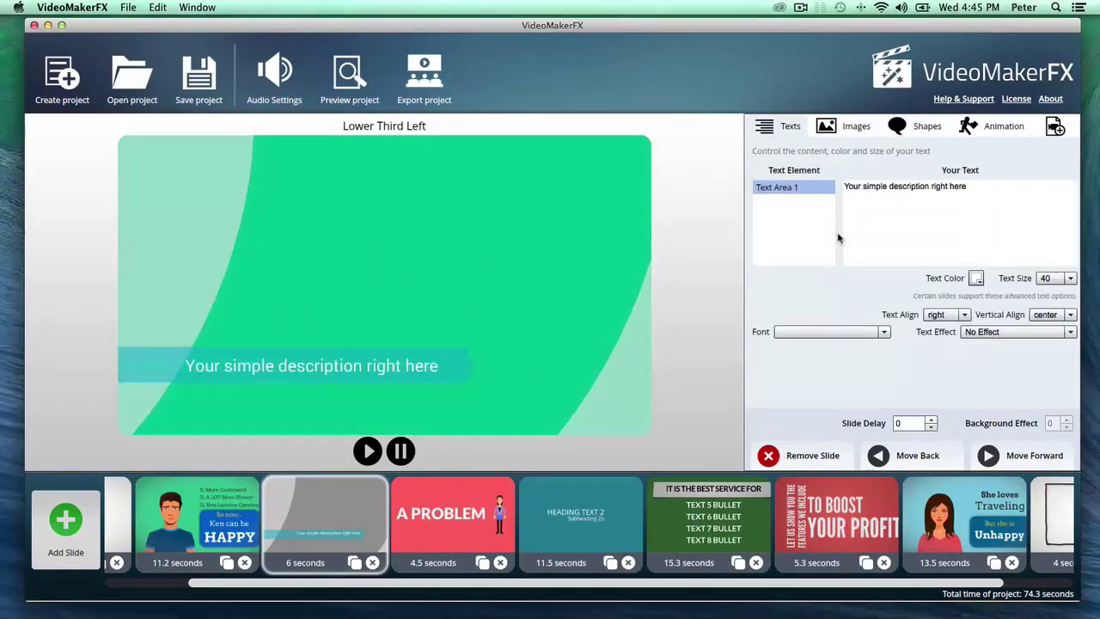
pyautogui.click(878, 222)
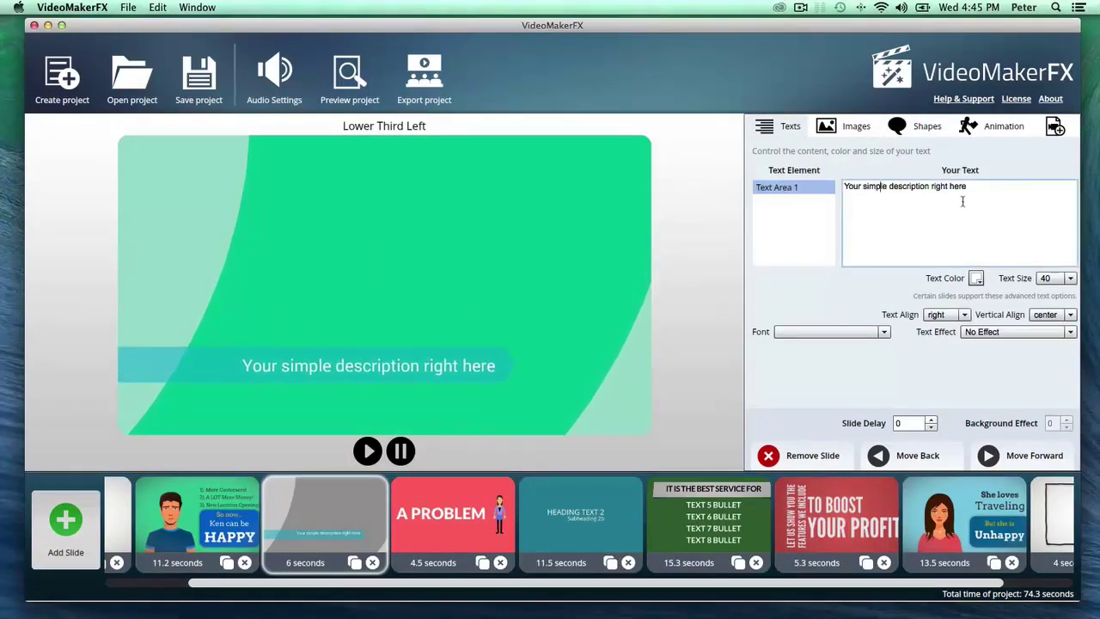
pyautogui.click(829, 331)
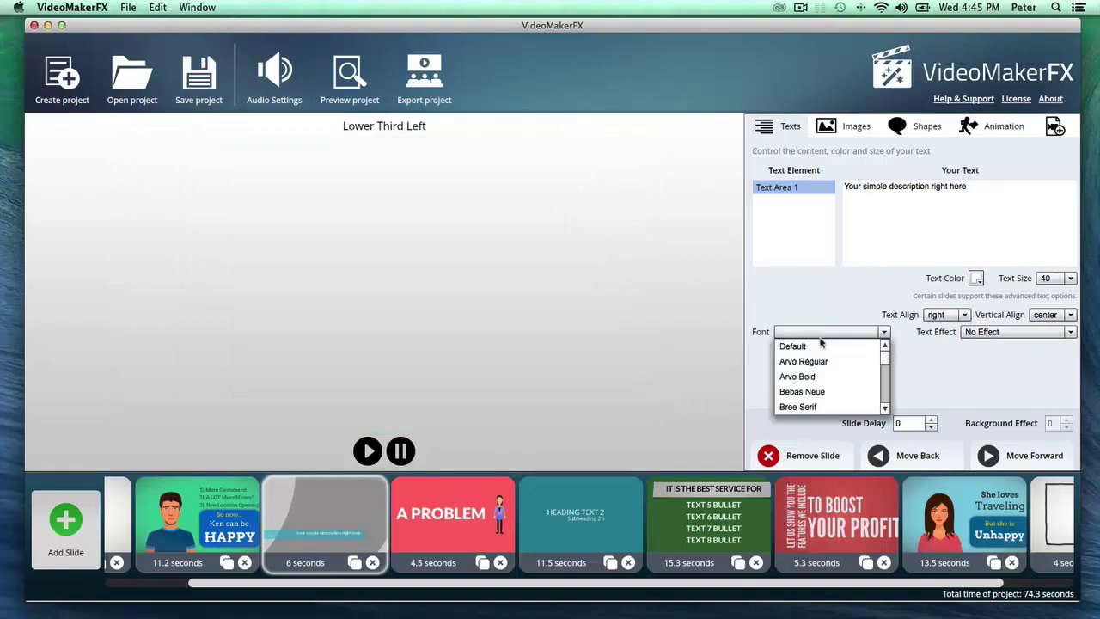
pyautogui.click(799, 375)
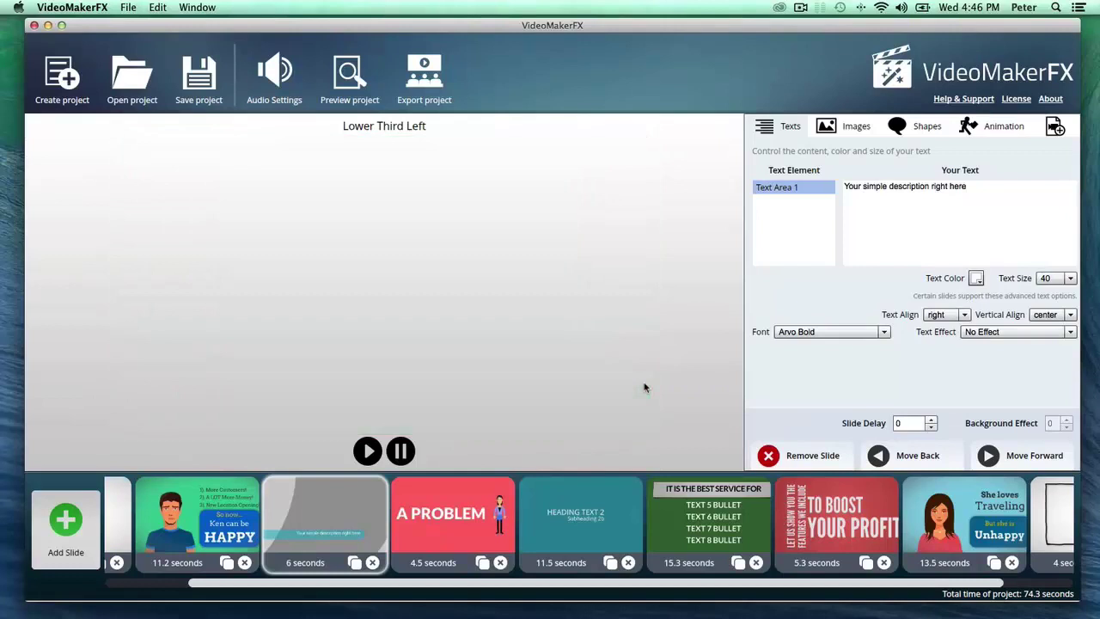
# Return to the previous slide, Character Ken - Slide 6, to edit its six text areas.
pyautogui.press('Left')
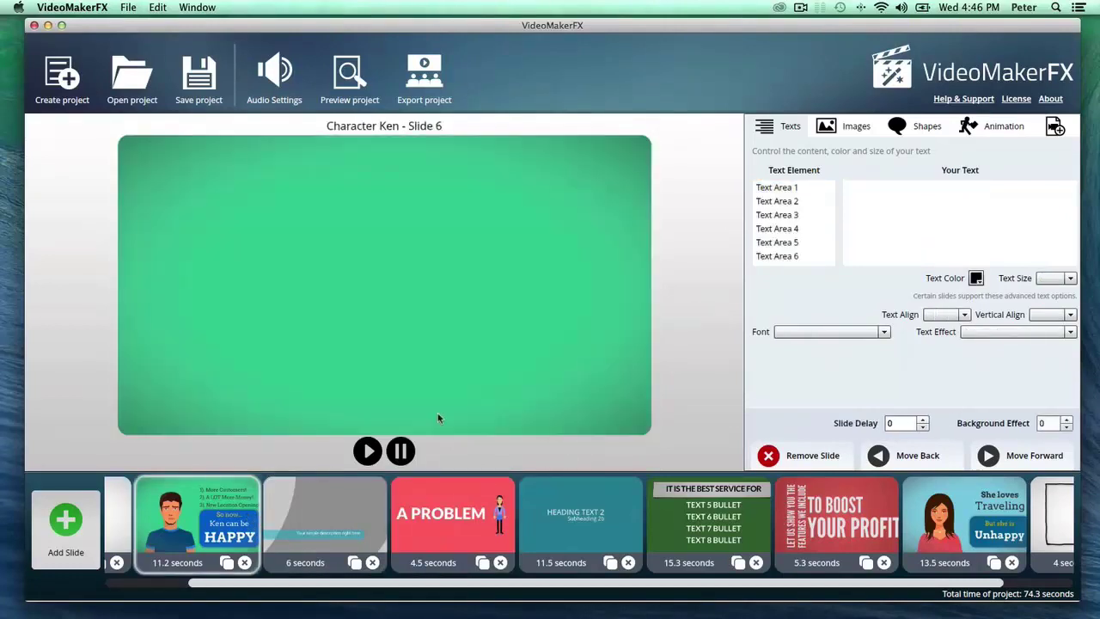